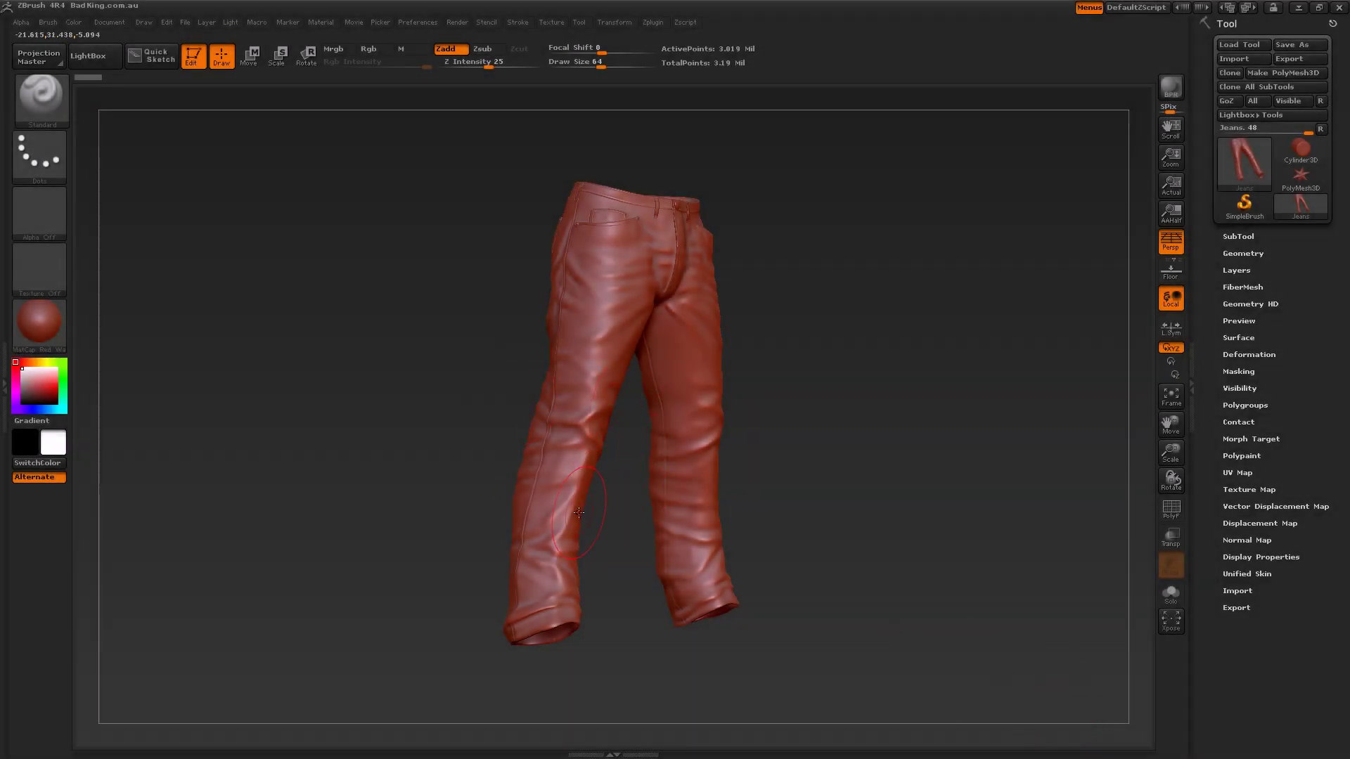
Draw two crosswise and two lengthwise Topology brush curves on the front of the jeans' thigh so they enclose one quad
{"action": "left_click", "coordinate": [42, 110]}
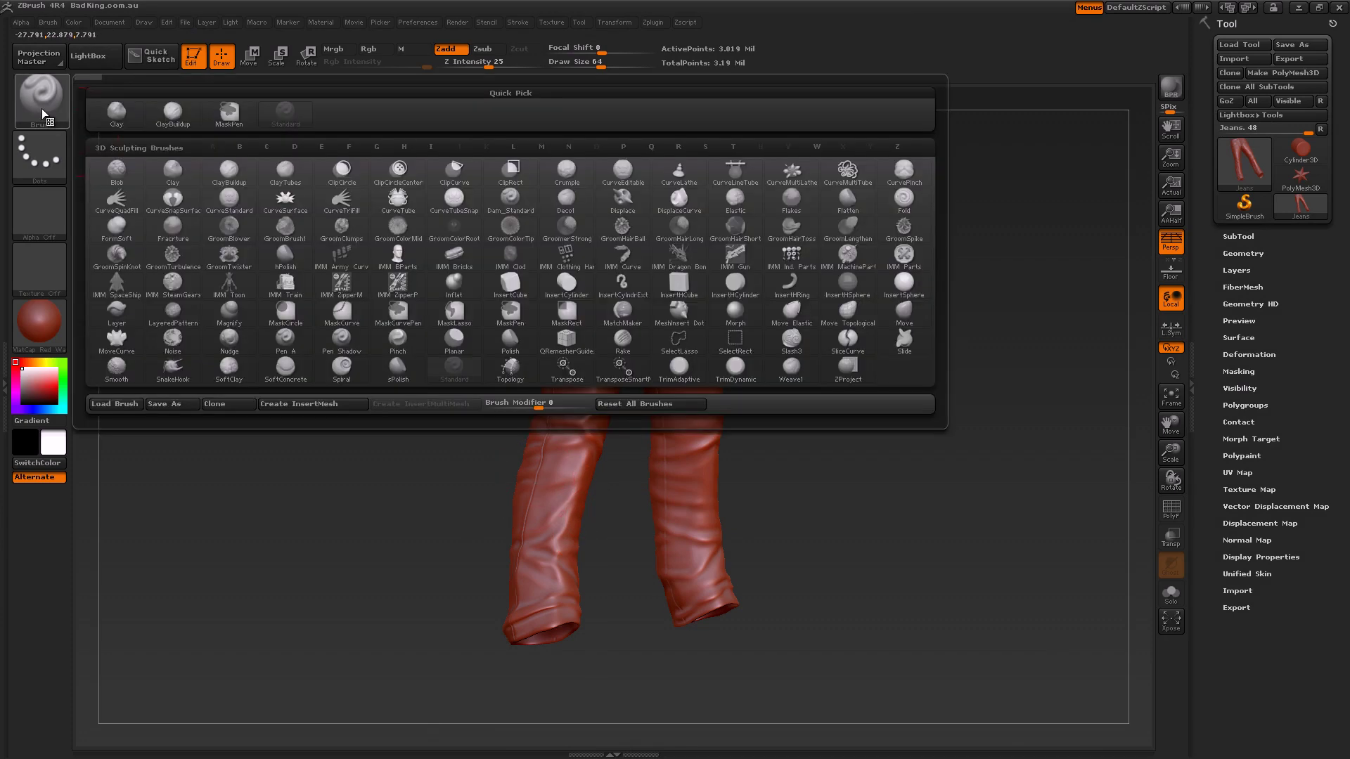
{"action": "left_click", "coordinate": [510, 374]}
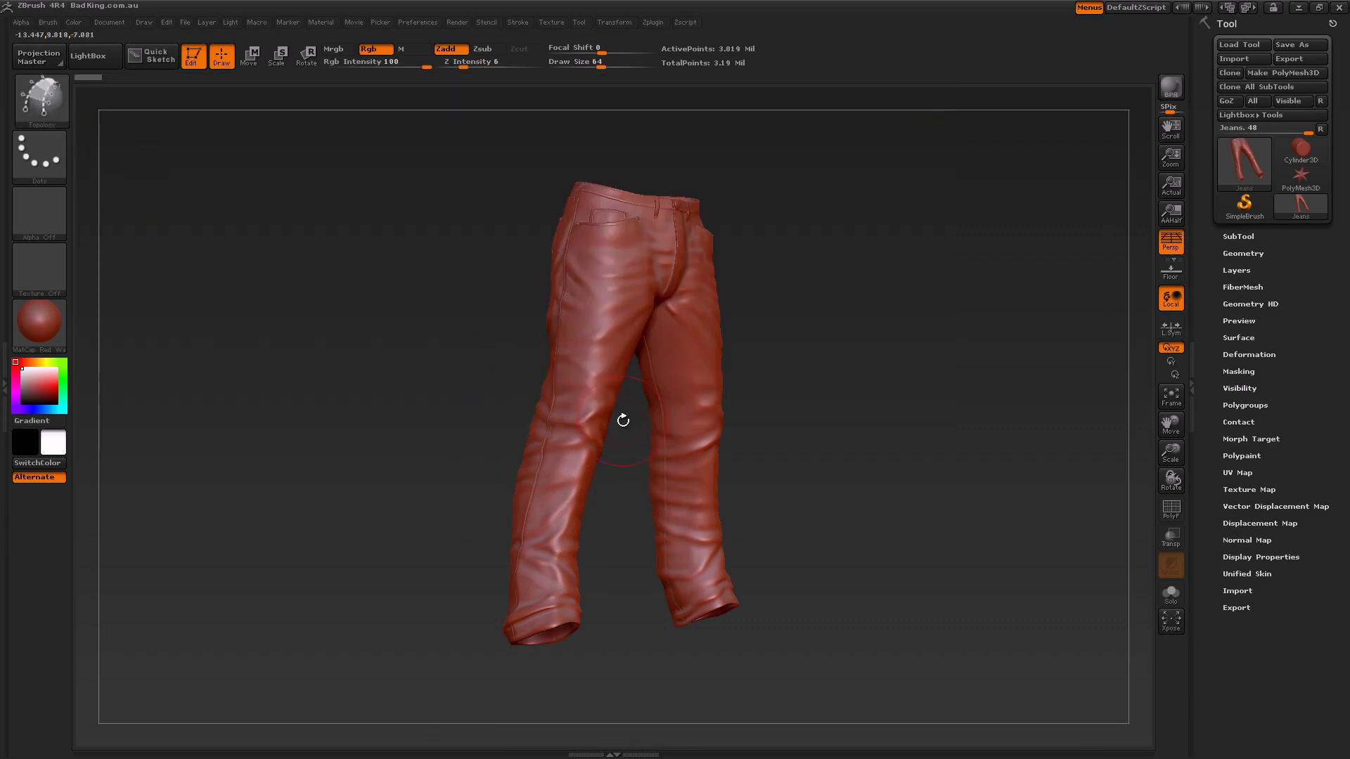
{"action": "left_click_drag", "start_coordinate": [1185, 539], "coordinate": [1191, 565]}
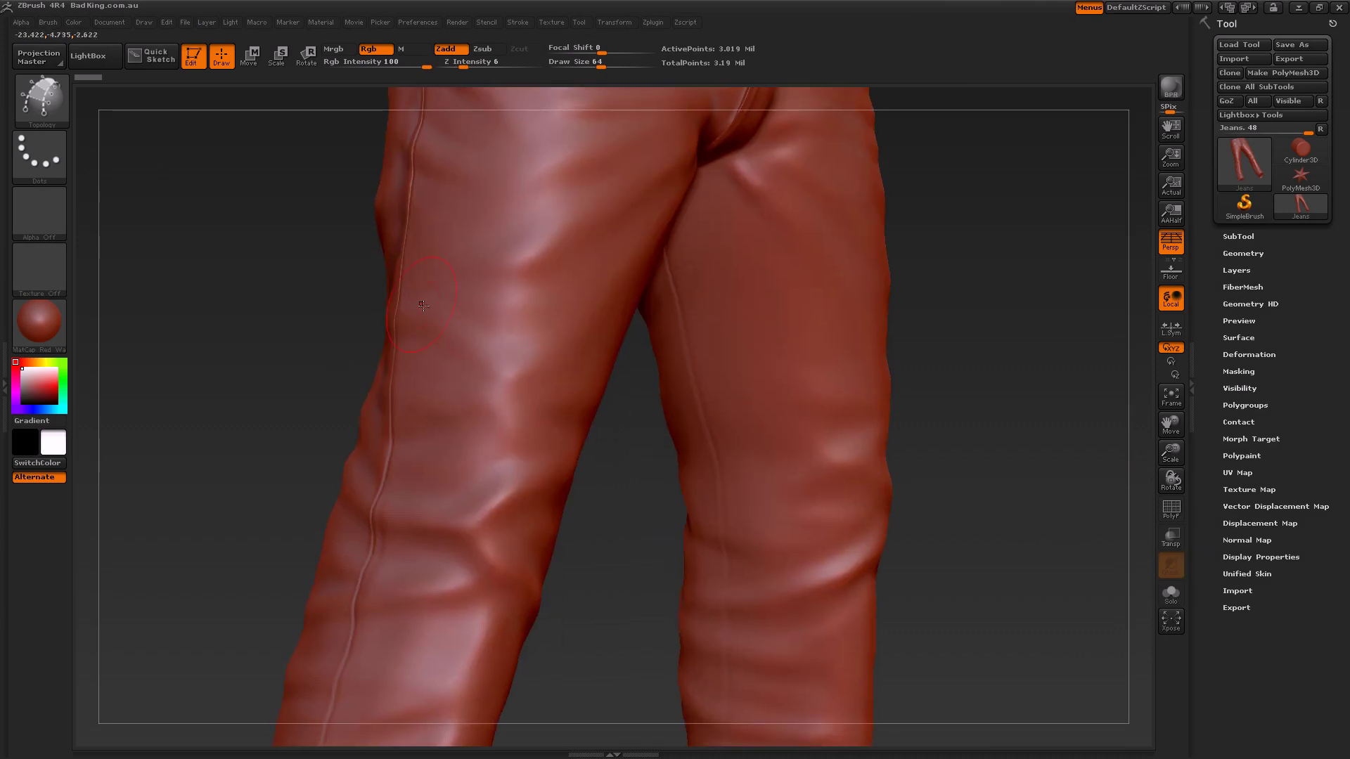
{"action": "left_click_drag", "start_coordinate": [398, 277], "coordinate": [613, 296]}
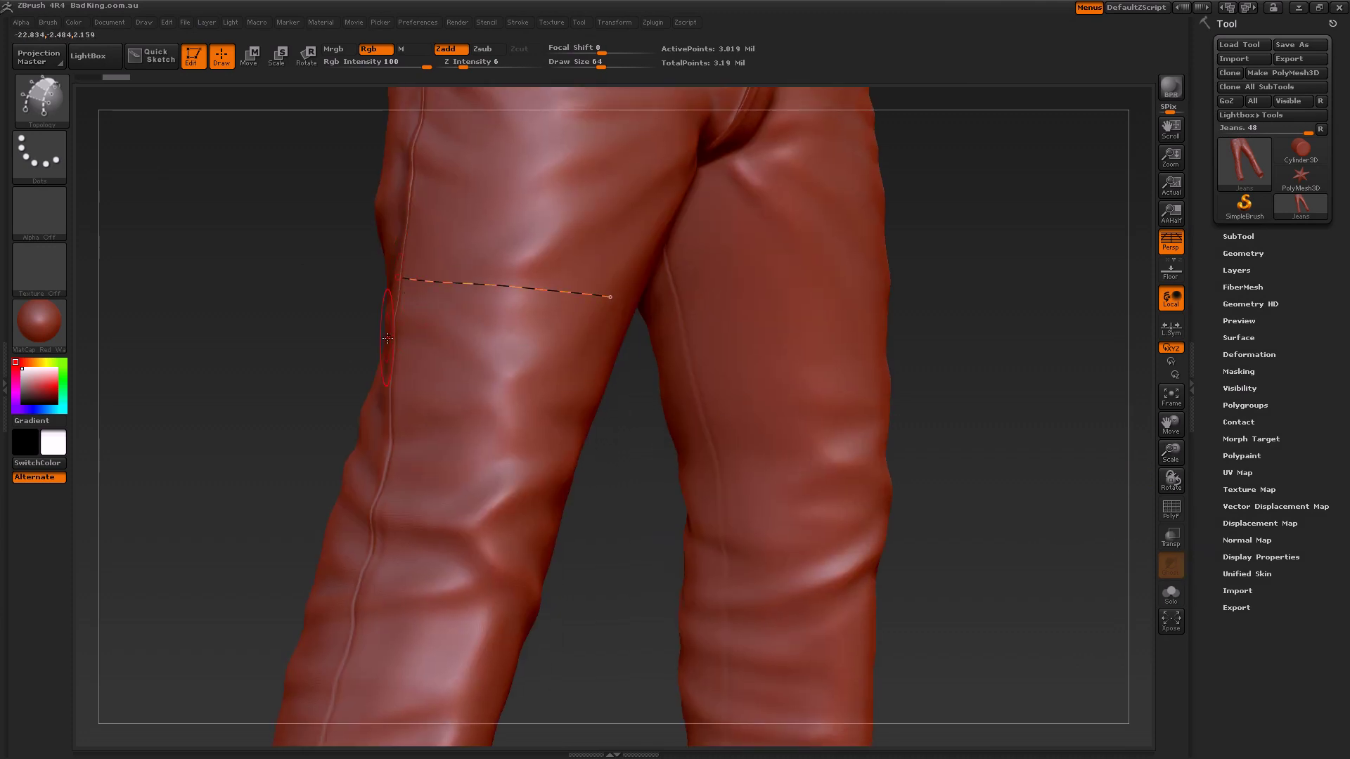
{"action": "left_click_drag", "start_coordinate": [387, 338], "coordinate": [623, 350]}
{"action": "left_click_drag", "start_coordinate": [457, 441], "coordinate": [457, 446]}
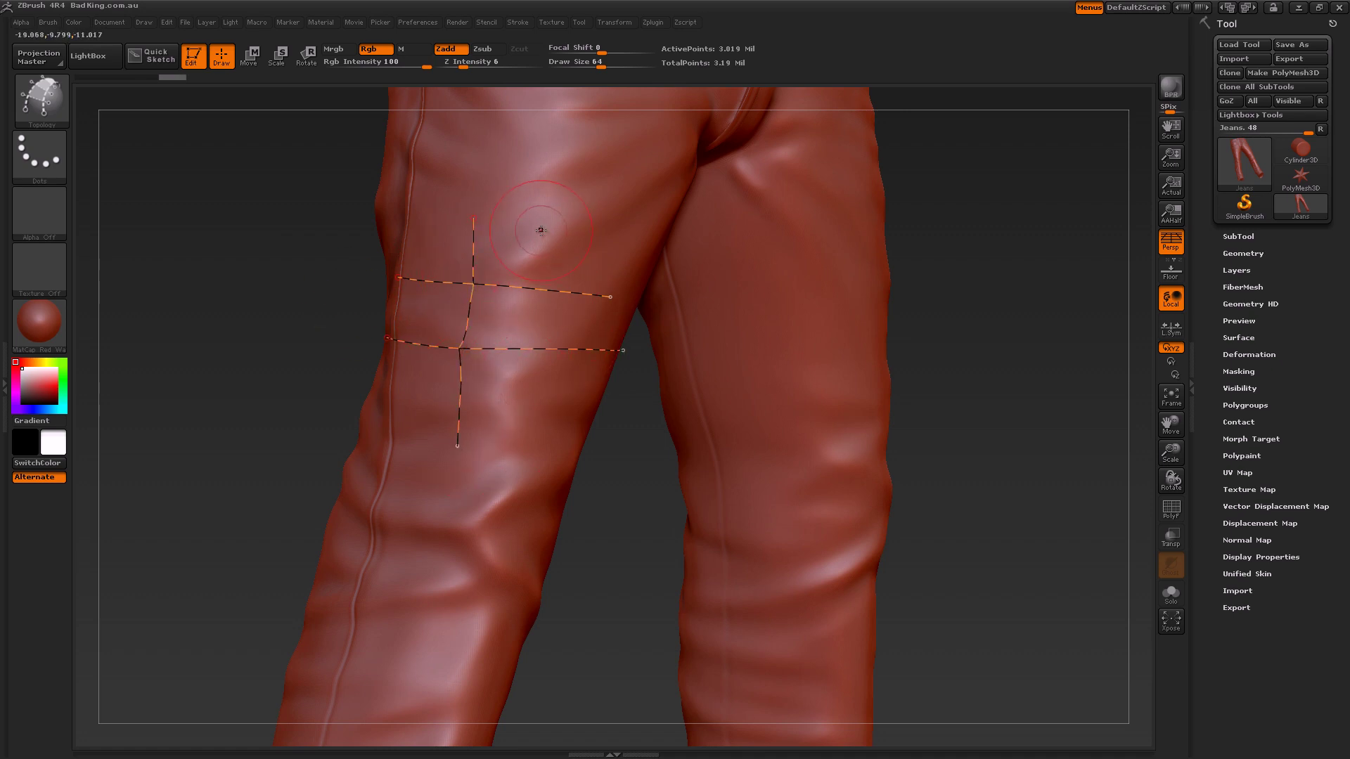
{"action": "left_click_drag", "start_coordinate": [540, 230], "coordinate": [514, 460]}
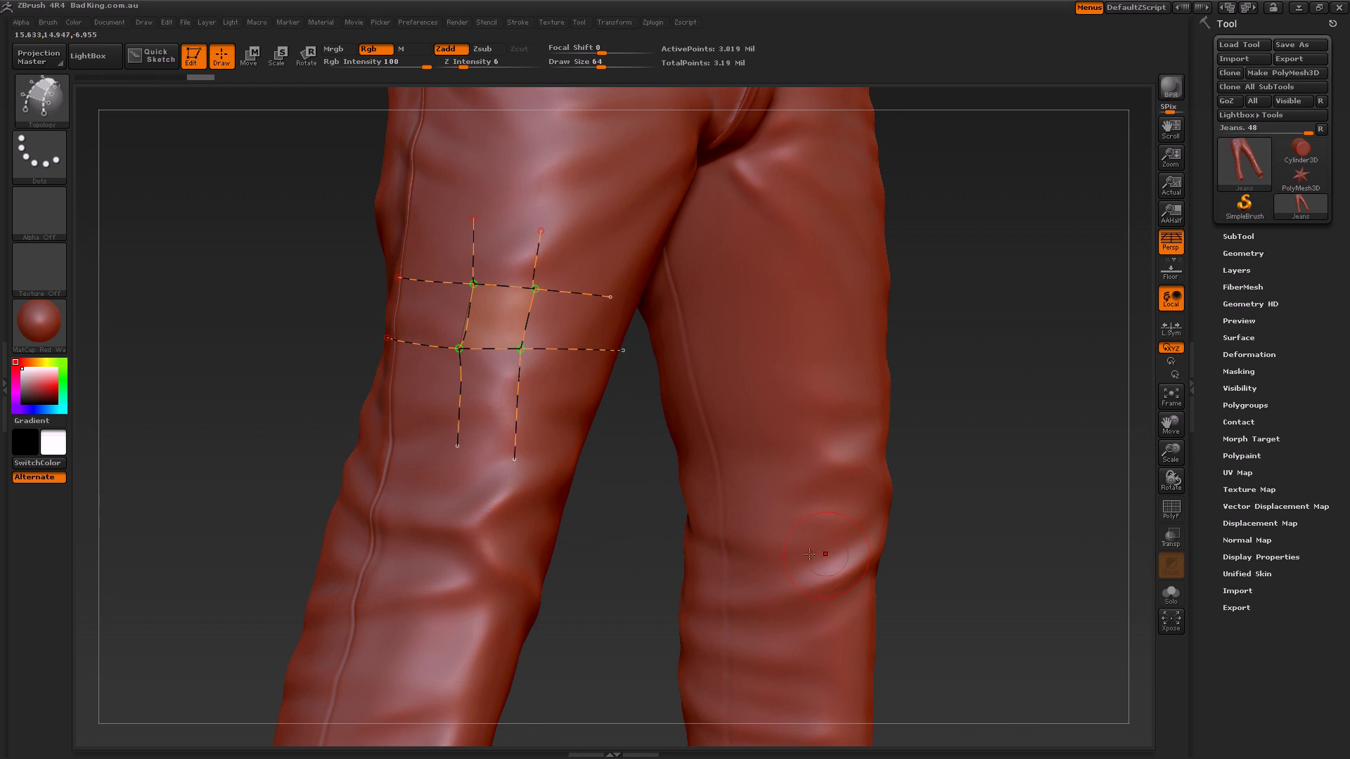
Generate a thick four-sided patch of geometry from the enclosed topology curves on the thigh
{"action": "left_click_drag", "start_coordinate": [961, 512], "coordinate": [886, 307]}
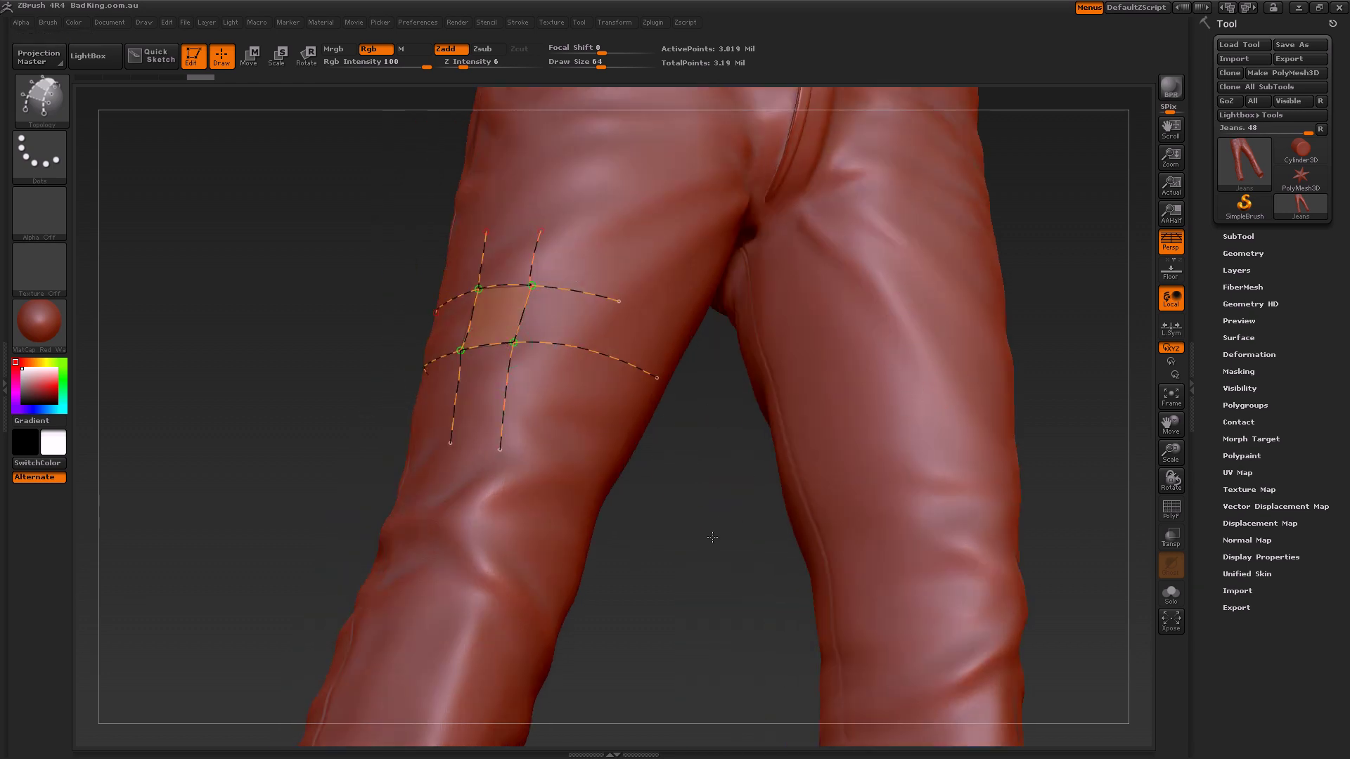
{"action": "left_click_drag", "start_coordinate": [712, 538], "coordinate": [394, 455]}
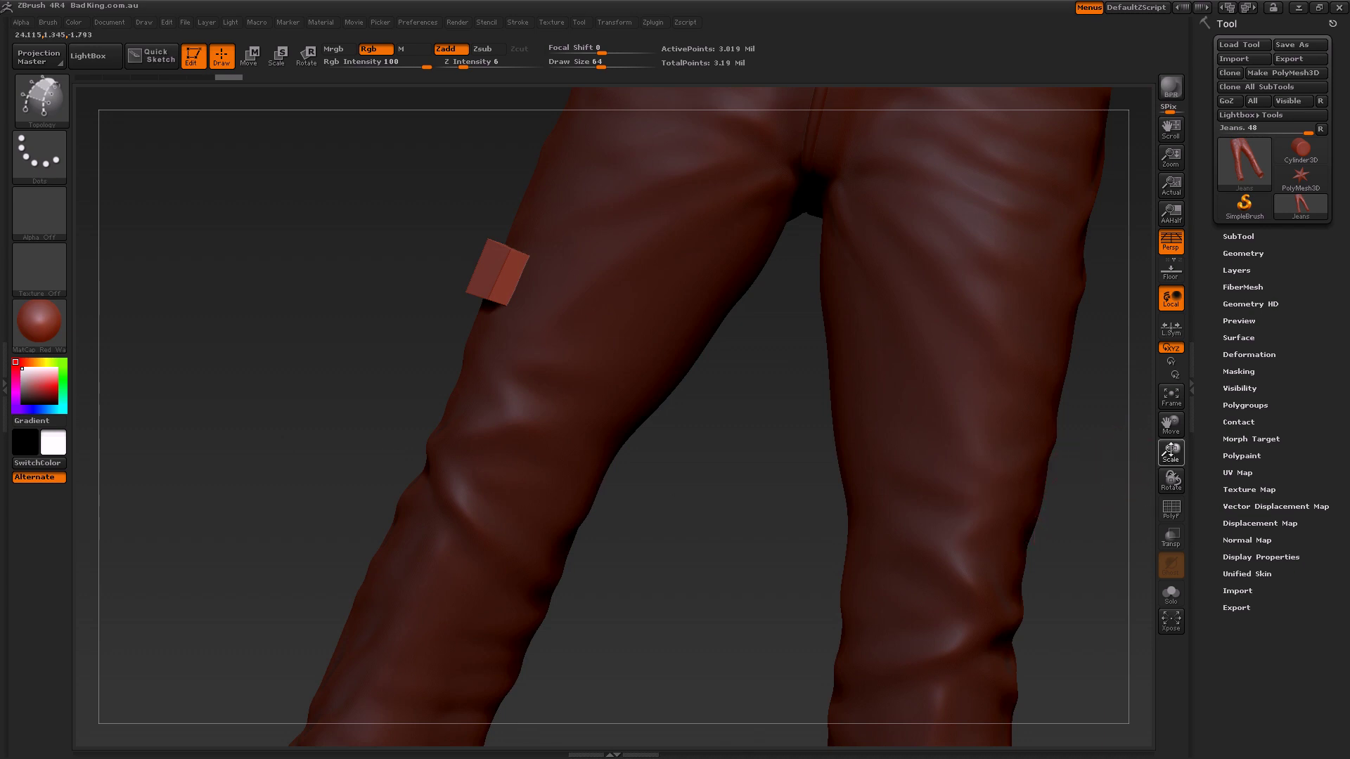
{"action": "left_click_drag", "start_coordinate": [1171, 452], "coordinate": [1125, 405]}
{"action": "left_click_drag", "start_coordinate": [352, 386], "coordinate": [424, 451]}
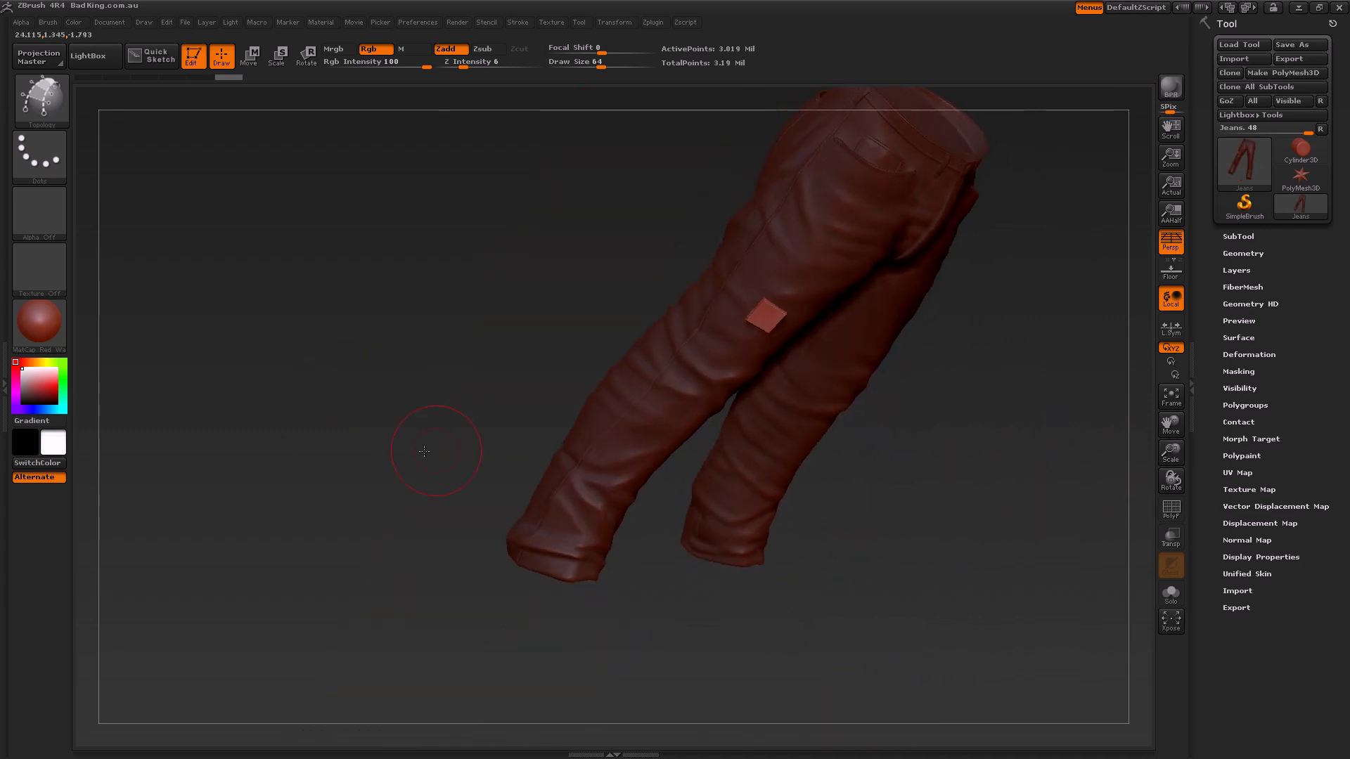
{"action": "left_click_drag", "start_coordinate": [1038, 426], "coordinate": [1058, 356]}
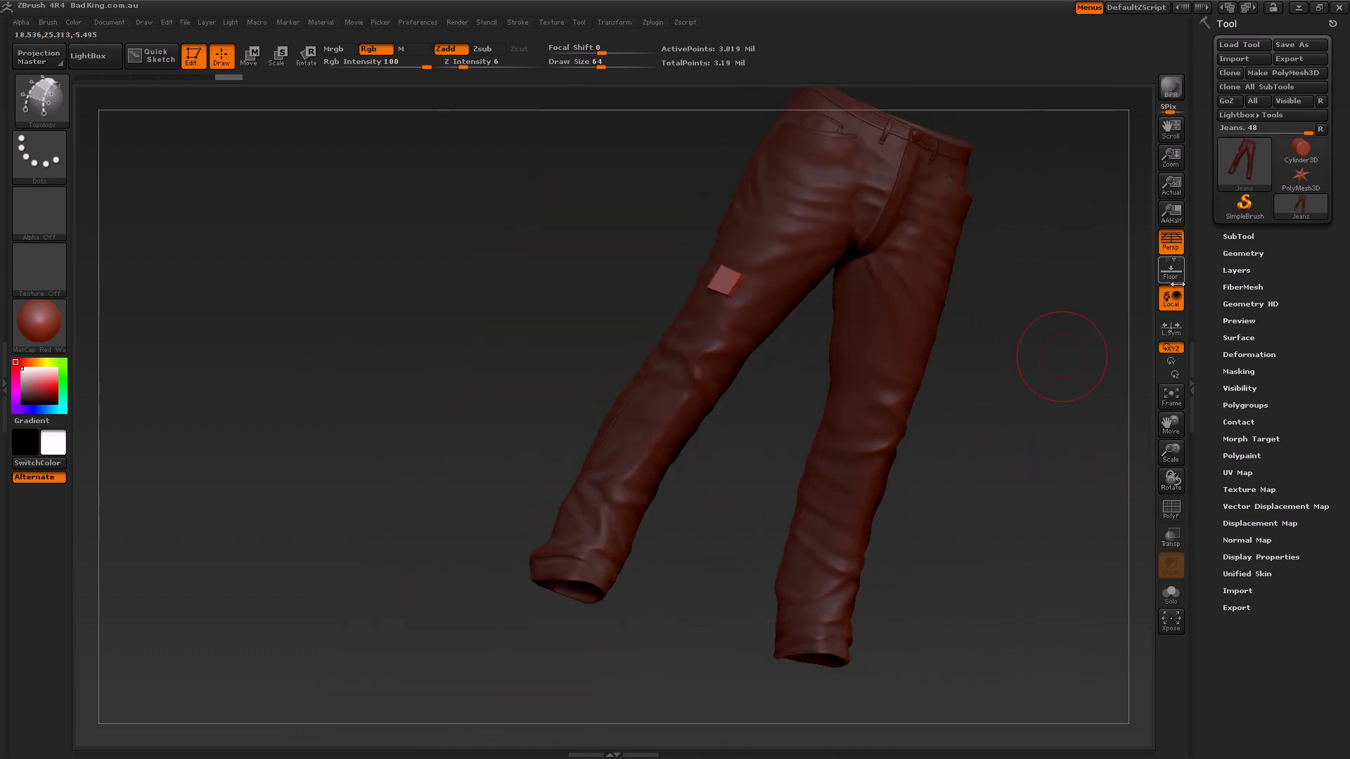
Expand the SubTool list and examine how the jeans and the new patch are listed
{"action": "left_click", "coordinate": [1238, 236]}
{"action": "left_click_drag", "start_coordinate": [1171, 424], "coordinate": [1104, 454]}
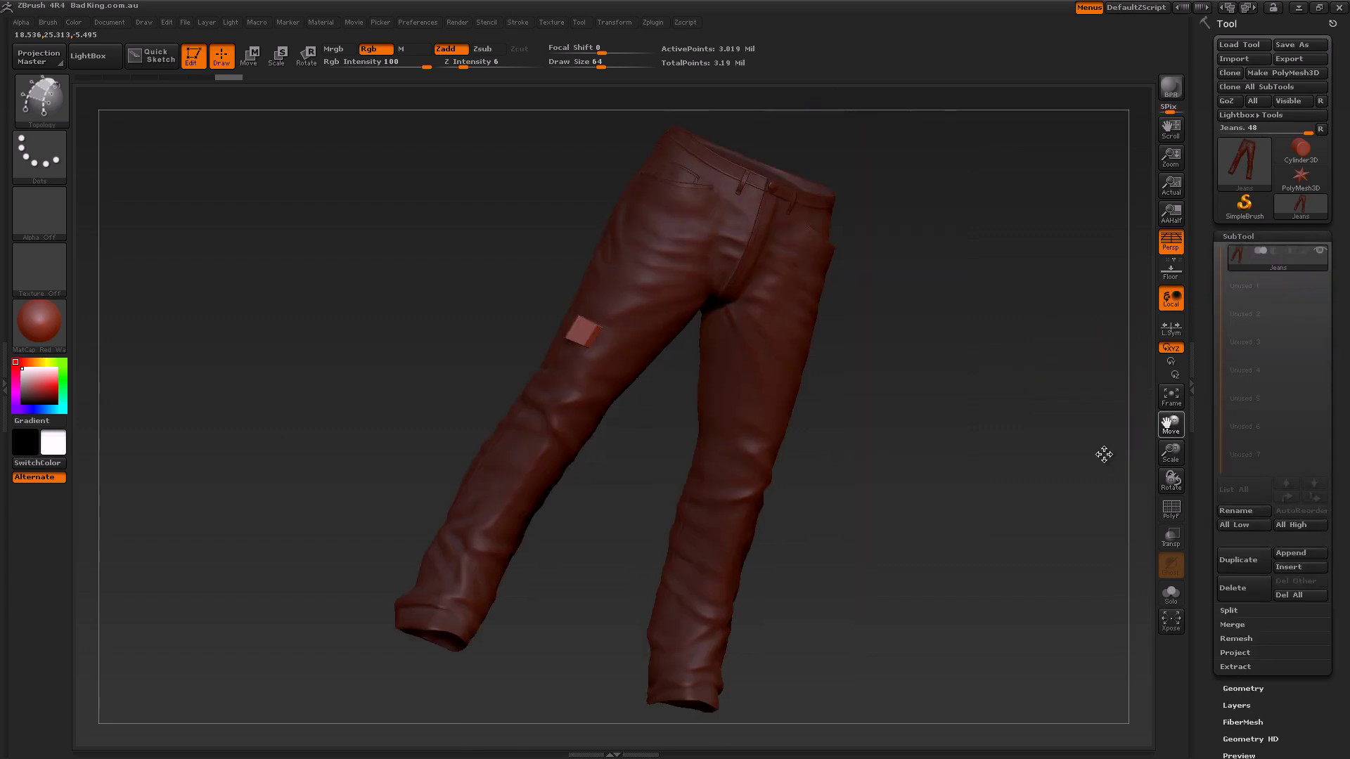
{"action": "left_click_drag", "start_coordinate": [886, 451], "coordinate": [872, 418]}
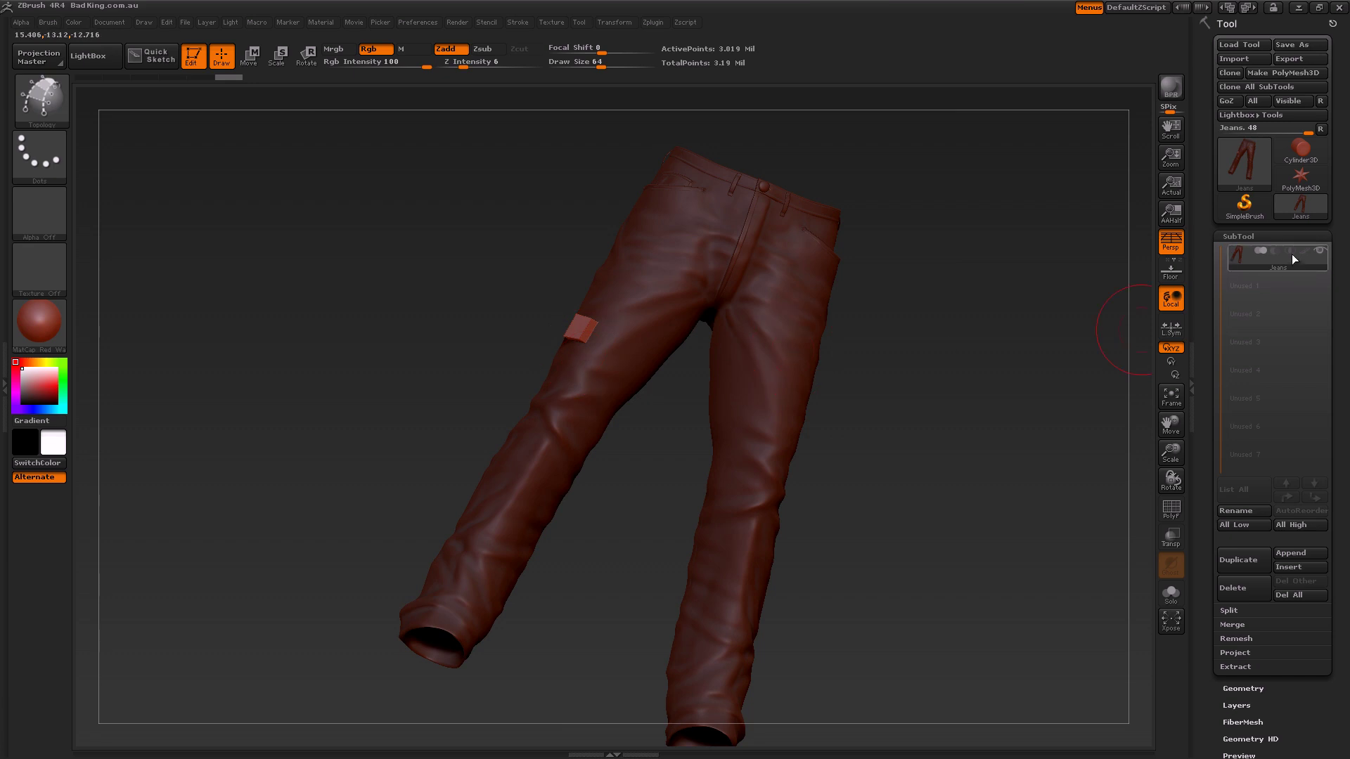
{"action": "mouse_move", "coordinate": [1242, 259]}
{"action": "left_click_drag", "start_coordinate": [968, 519], "coordinate": [987, 537]}
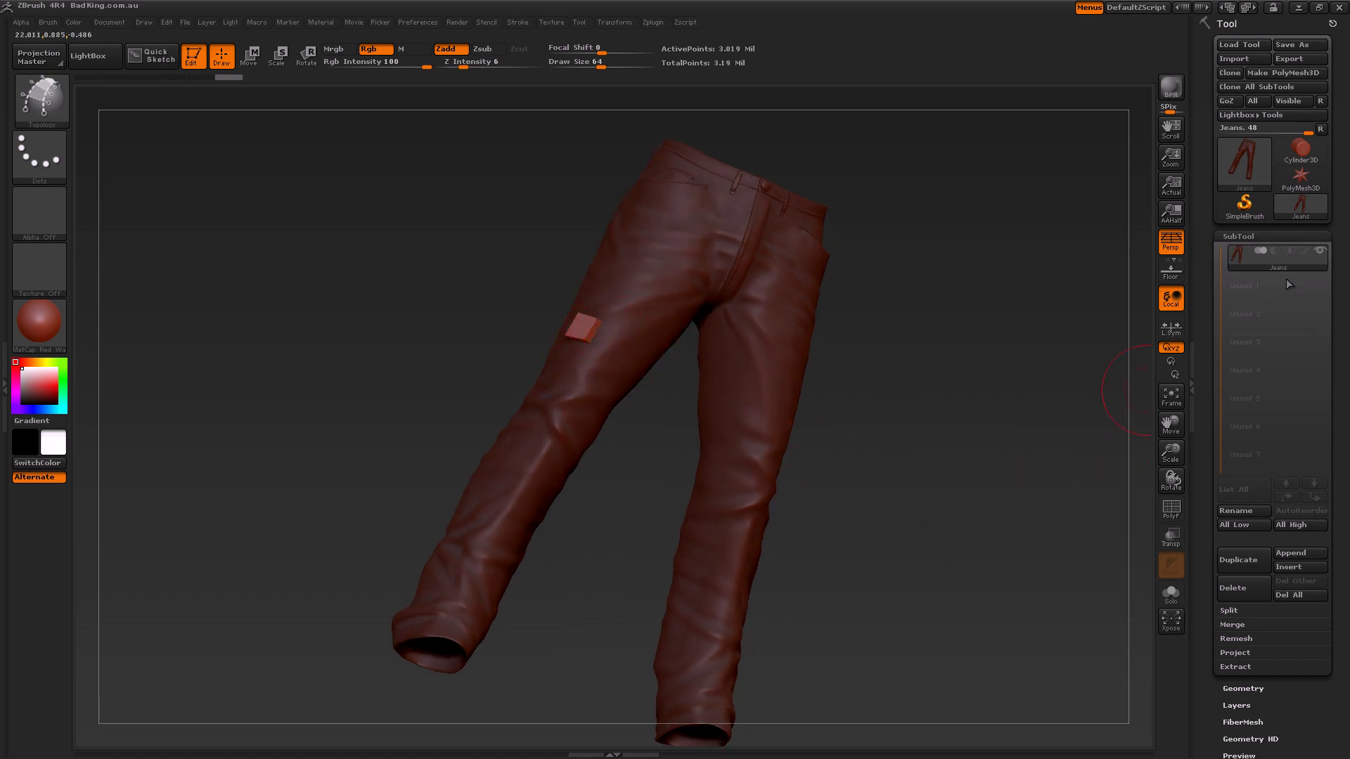
{"action": "left_click_drag", "start_coordinate": [939, 452], "coordinate": [937, 466]}
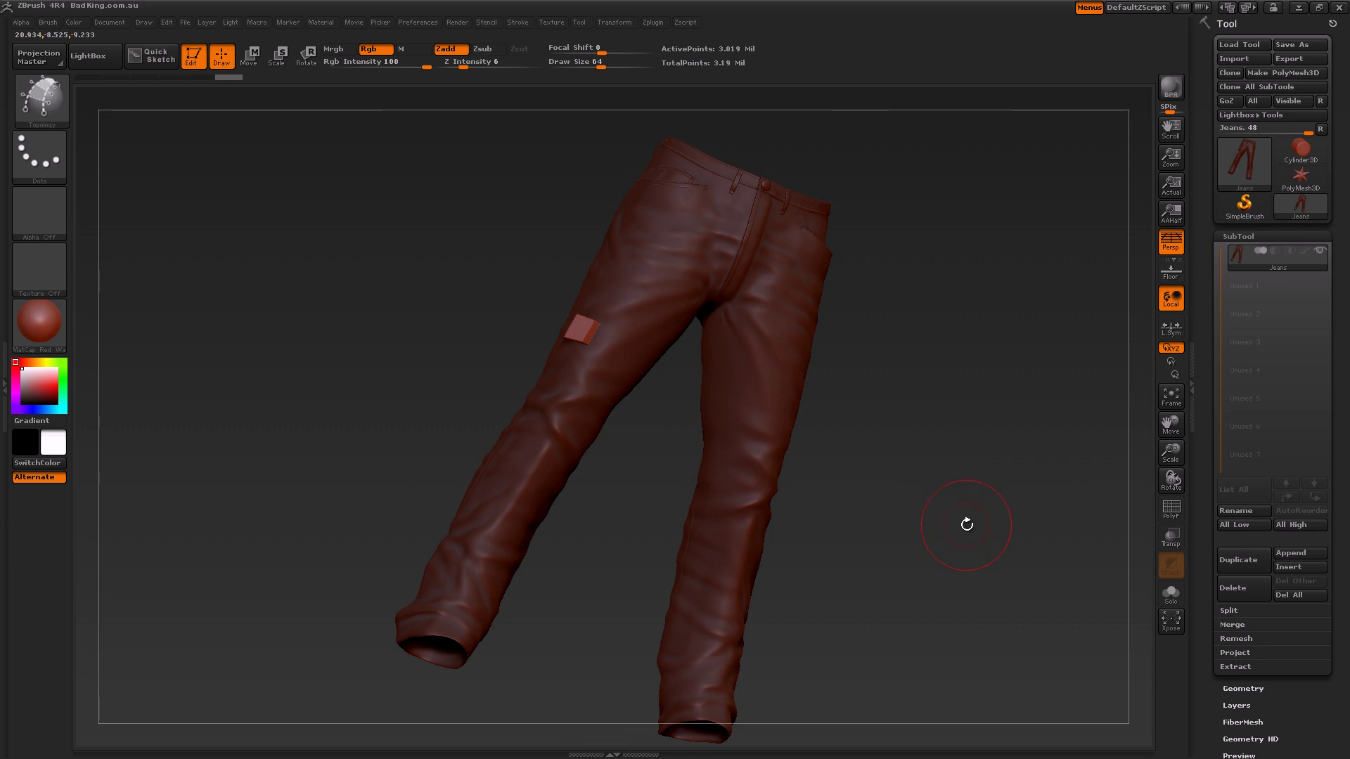
{"action": "left_click_drag", "start_coordinate": [982, 382], "coordinate": [924, 452], "text": "ctrl"}
{"action": "left_click_drag", "start_coordinate": [917, 549], "coordinate": [921, 557], "text": "shift"}
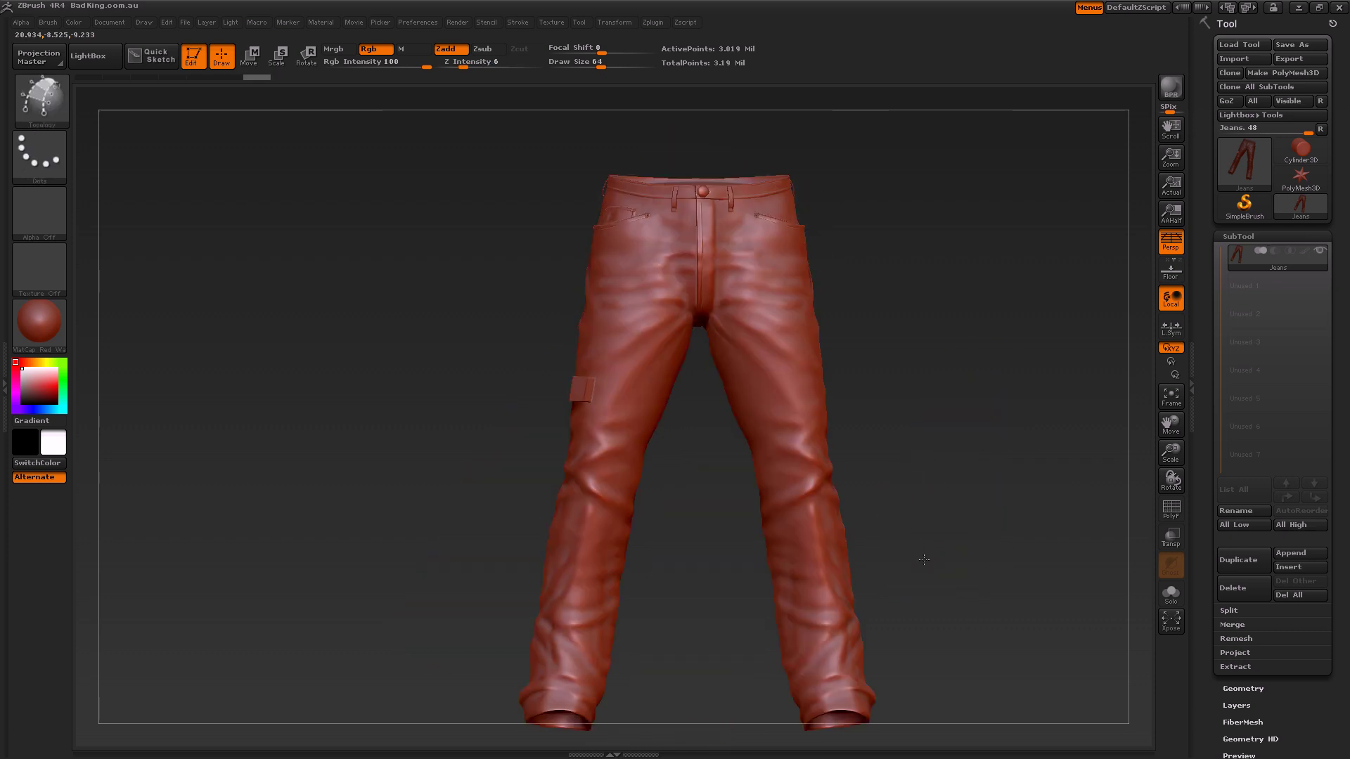
Show the subtool Split options and inspect the patch's polygroups up close with the polyframe temporarily displayed
{"action": "left_click", "coordinate": [1229, 611]}
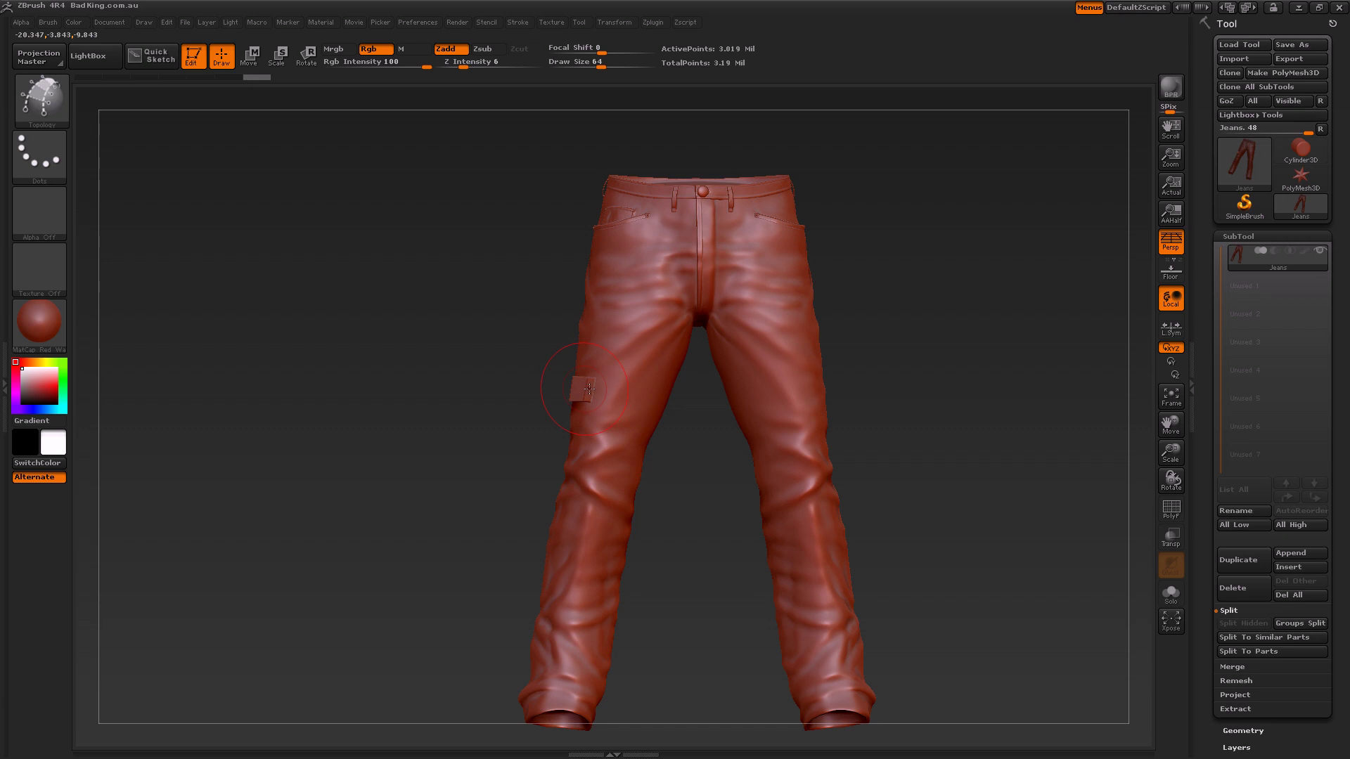
{"action": "left_click_drag", "start_coordinate": [1174, 452], "coordinate": [1204, 643]}
{"action": "left_click", "coordinate": [1170, 507]}
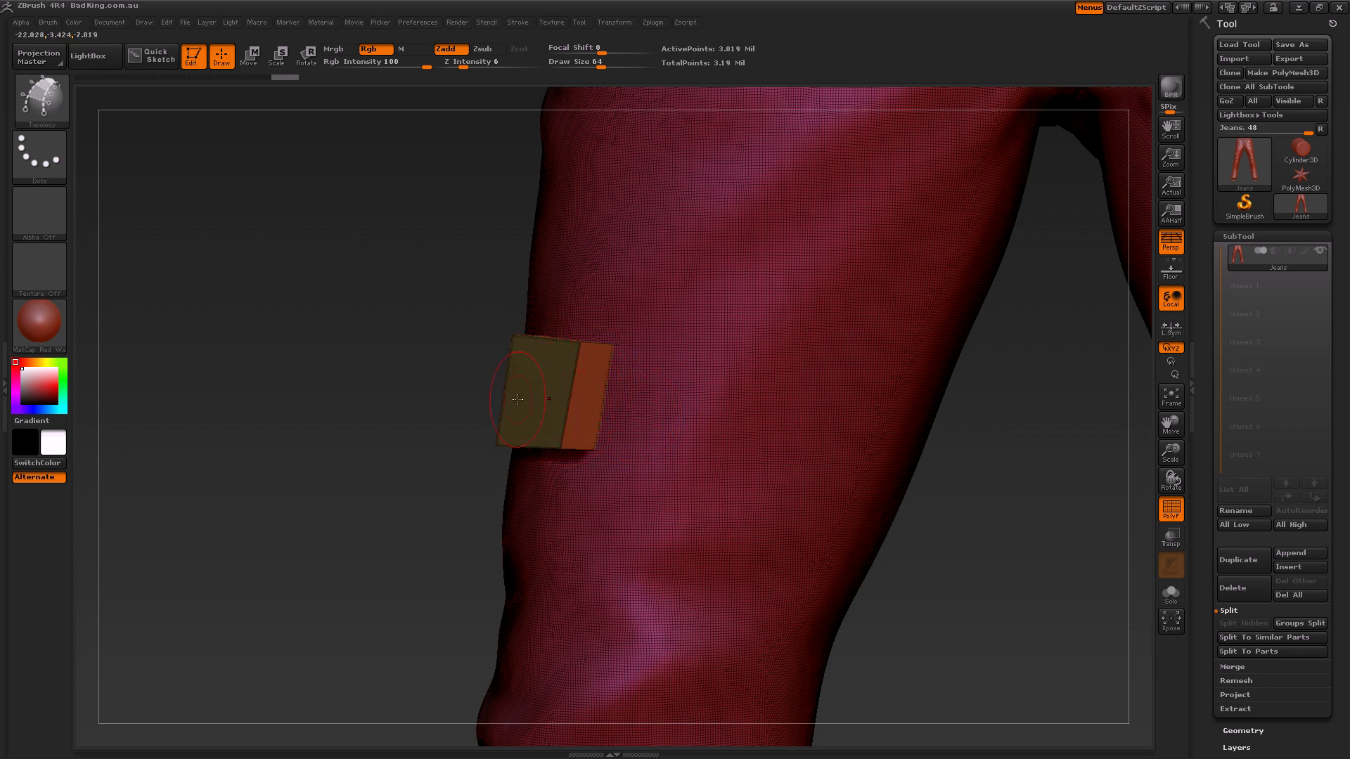
{"action": "left_click_drag", "start_coordinate": [1171, 454], "coordinate": [1082, 385]}
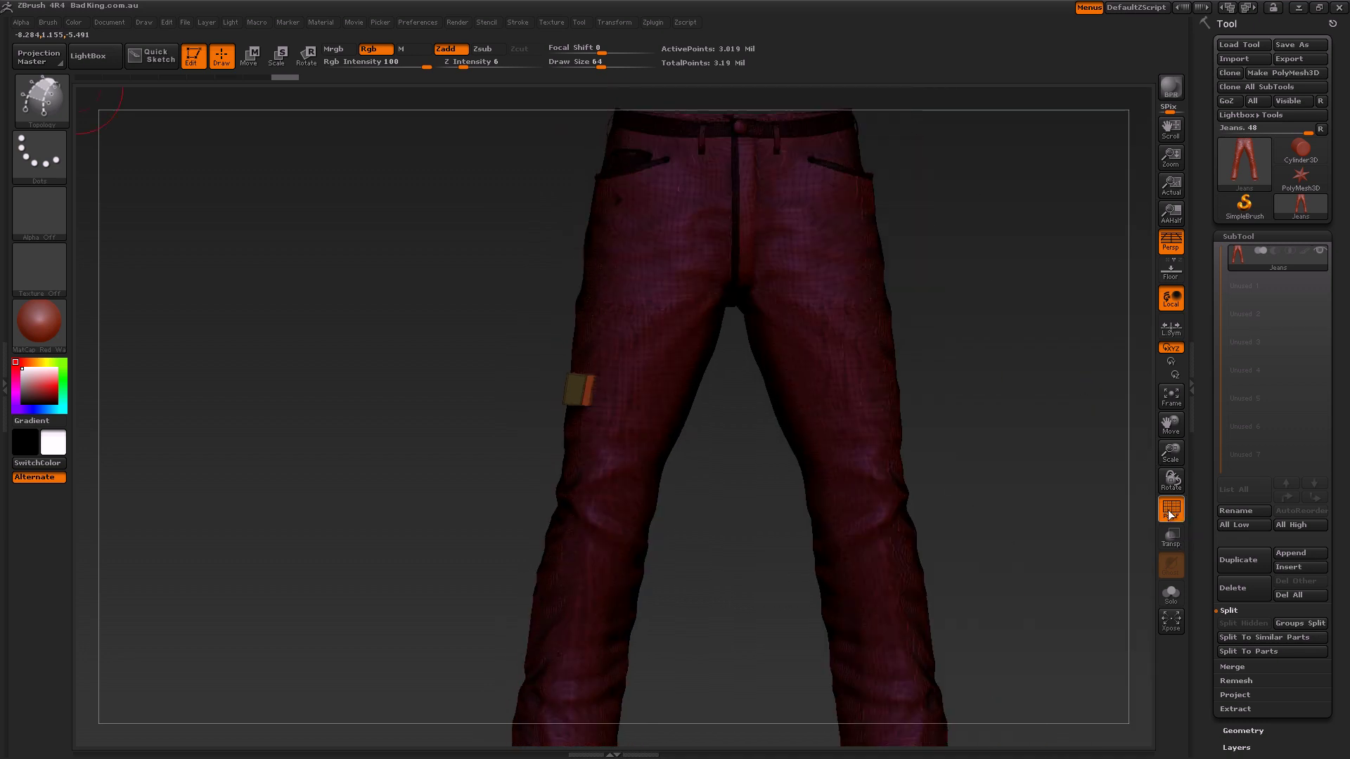
{"action": "left_click", "coordinate": [1170, 510]}
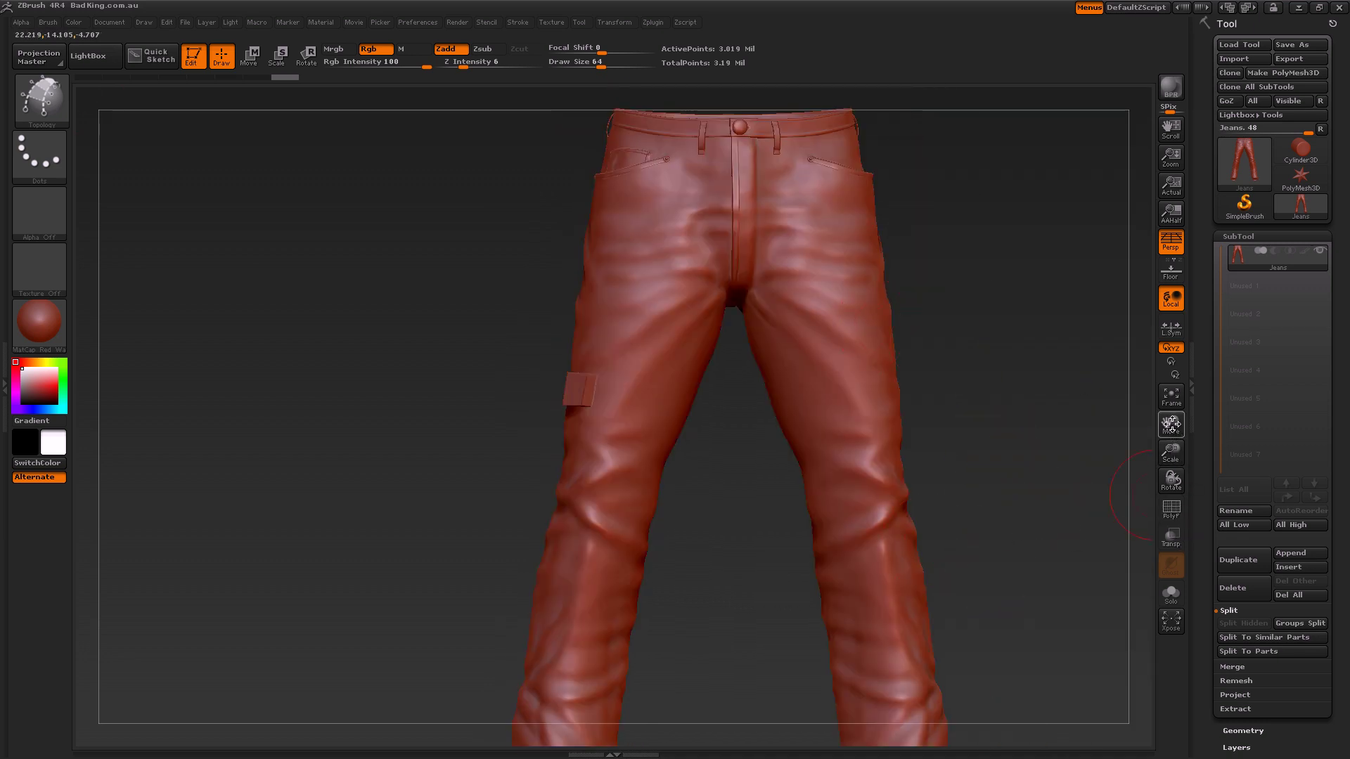
Isolate the jeans by polygroup visibility and try inverting the visibility, leaving the jeans shown and the patch hidden
{"action": "left_click_drag", "start_coordinate": [1171, 425], "coordinate": [1092, 444]}
{"action": "key", "text": "ctrl+shift"}
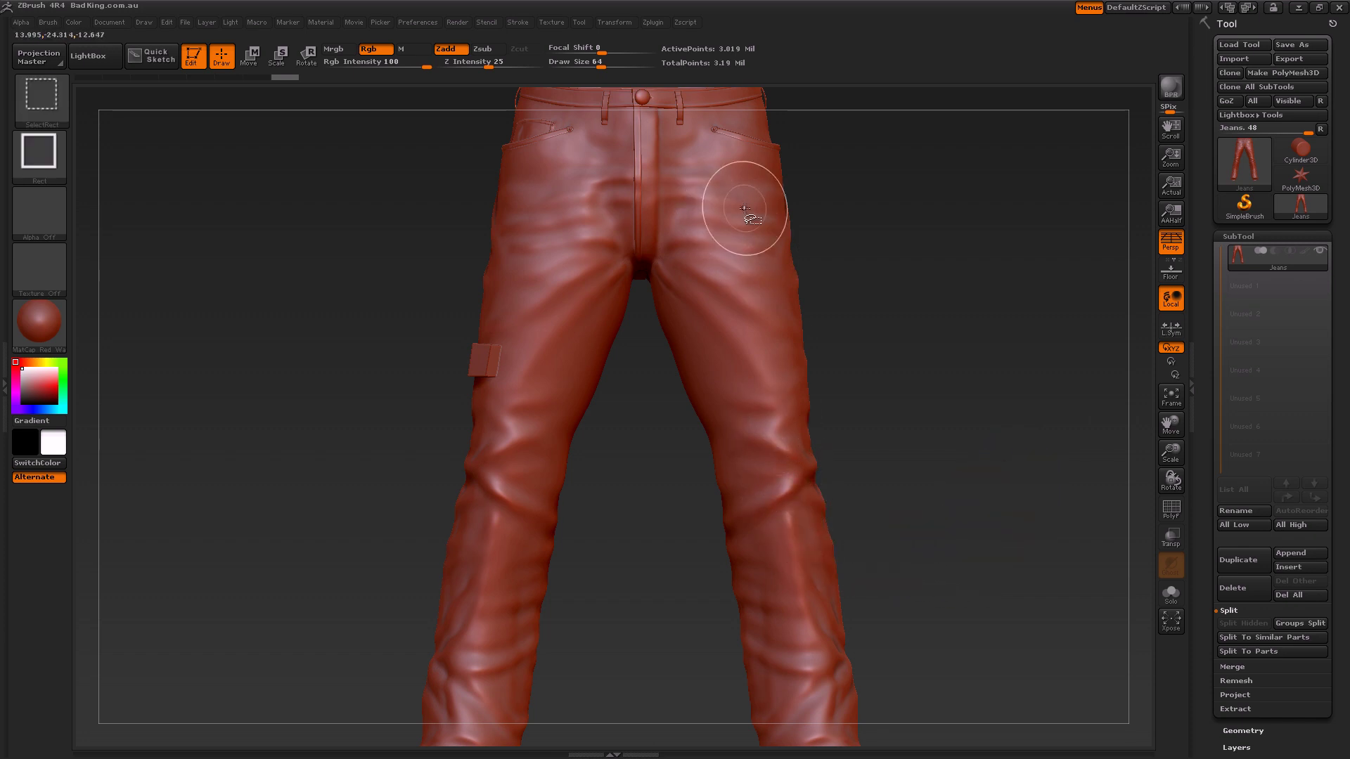
{"action": "left_click", "coordinate": [805, 473], "text": "ctrl+shift"}
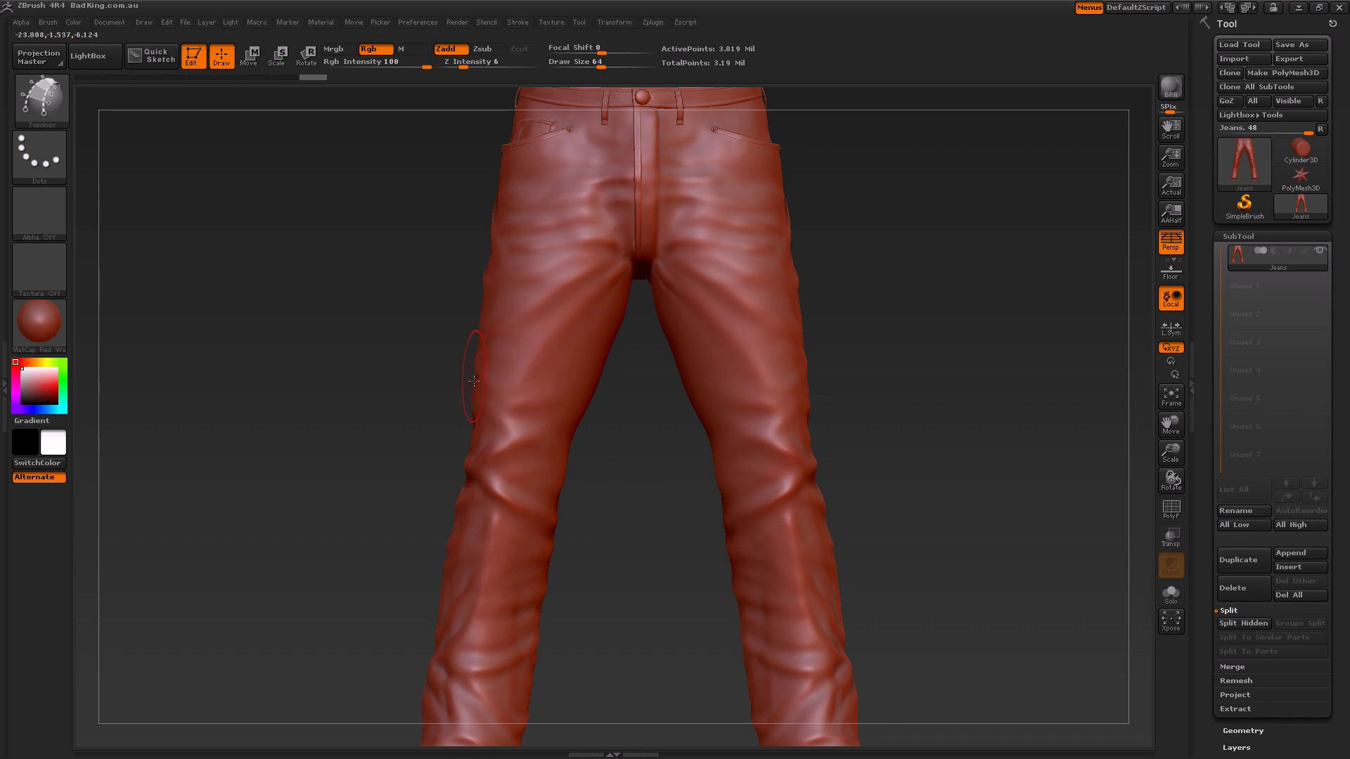
{"action": "key", "text": "ctrl+shift"}
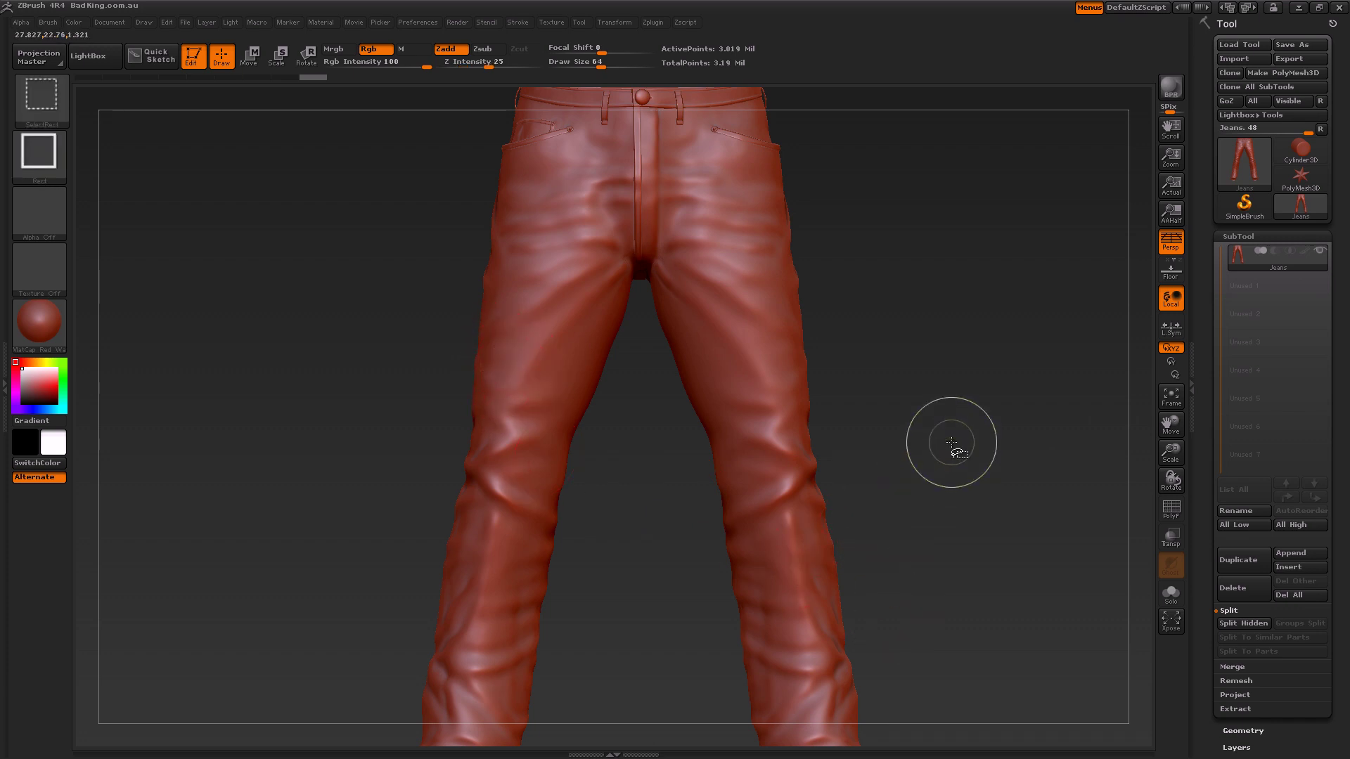
{"action": "left_click_drag", "start_coordinate": [959, 318], "coordinate": [988, 325], "text": "ctrl+shift"}
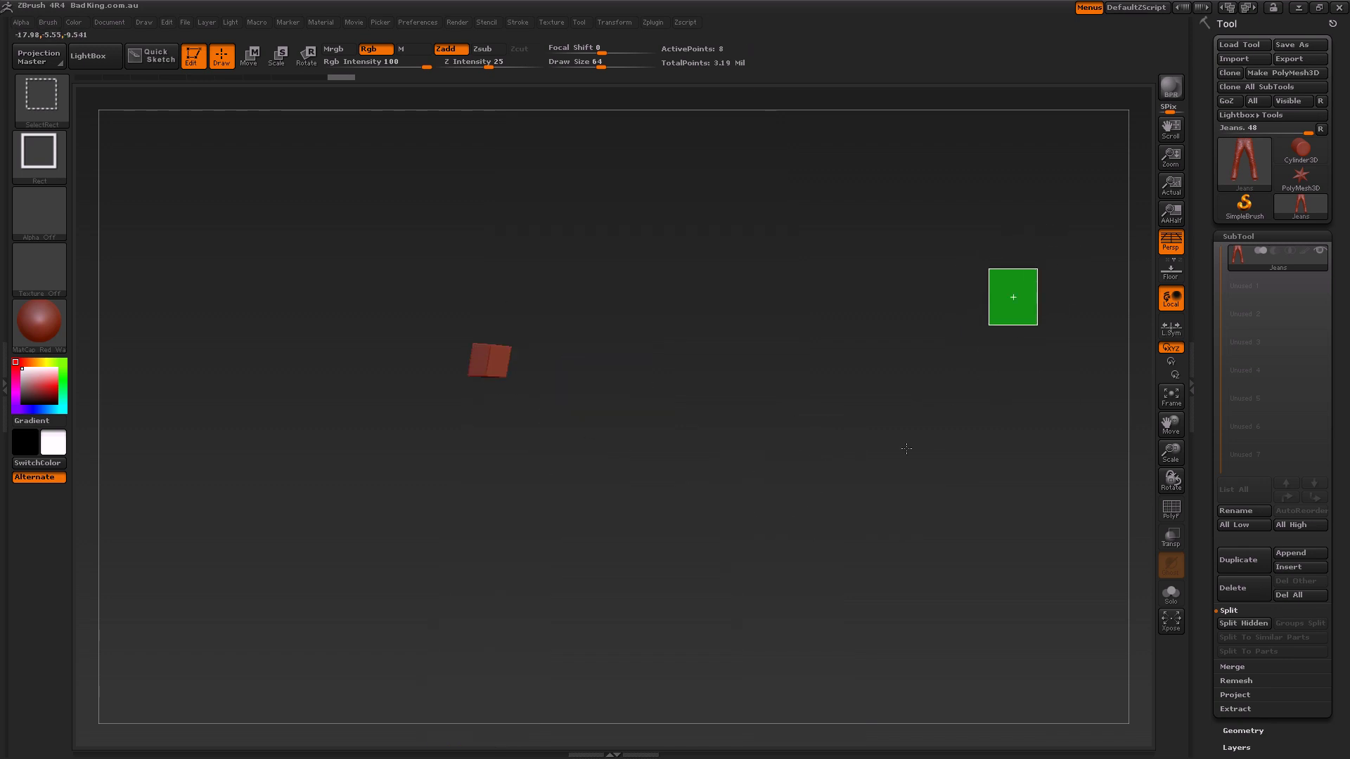
{"action": "left_click", "coordinate": [907, 449], "text": "ctrl+shift"}
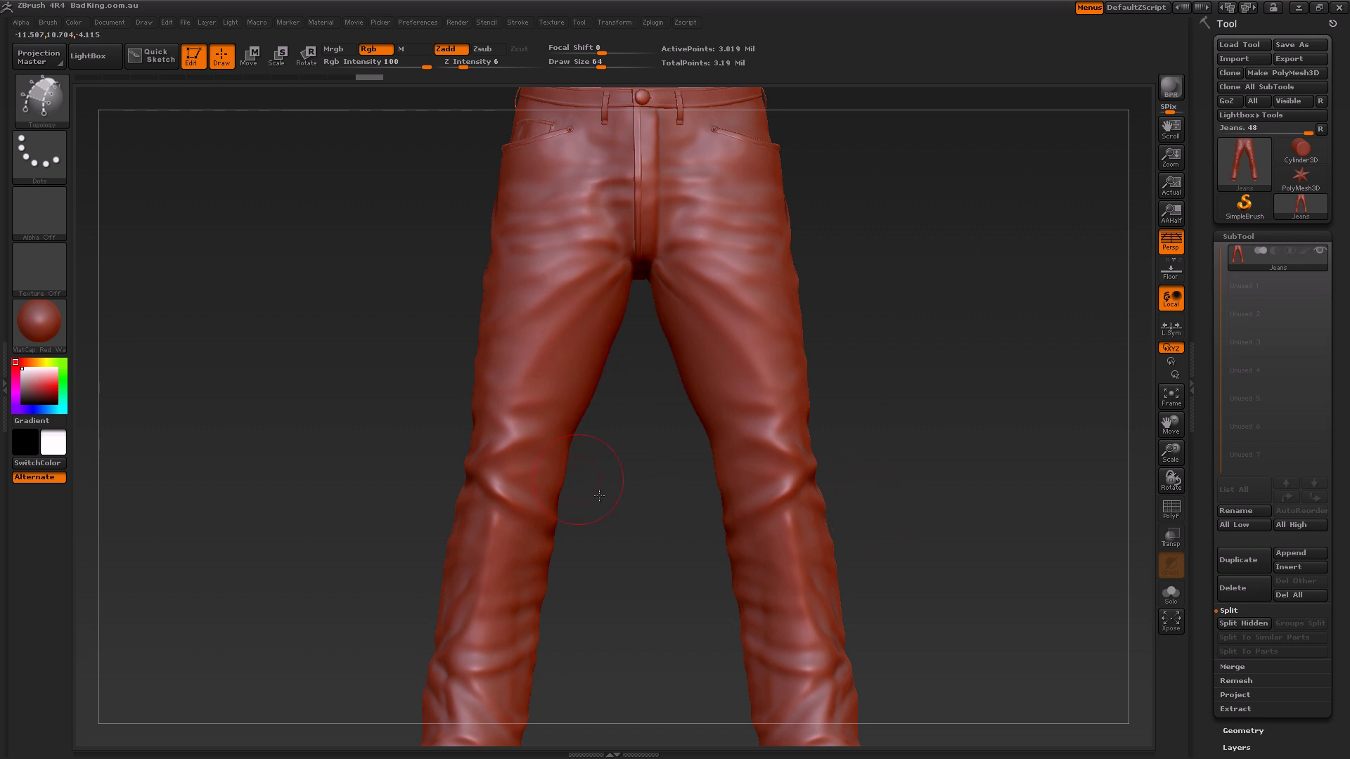
Split the hidden patch off into its own subtool and make that subtool active
{"action": "left_click", "coordinate": [1244, 623]}
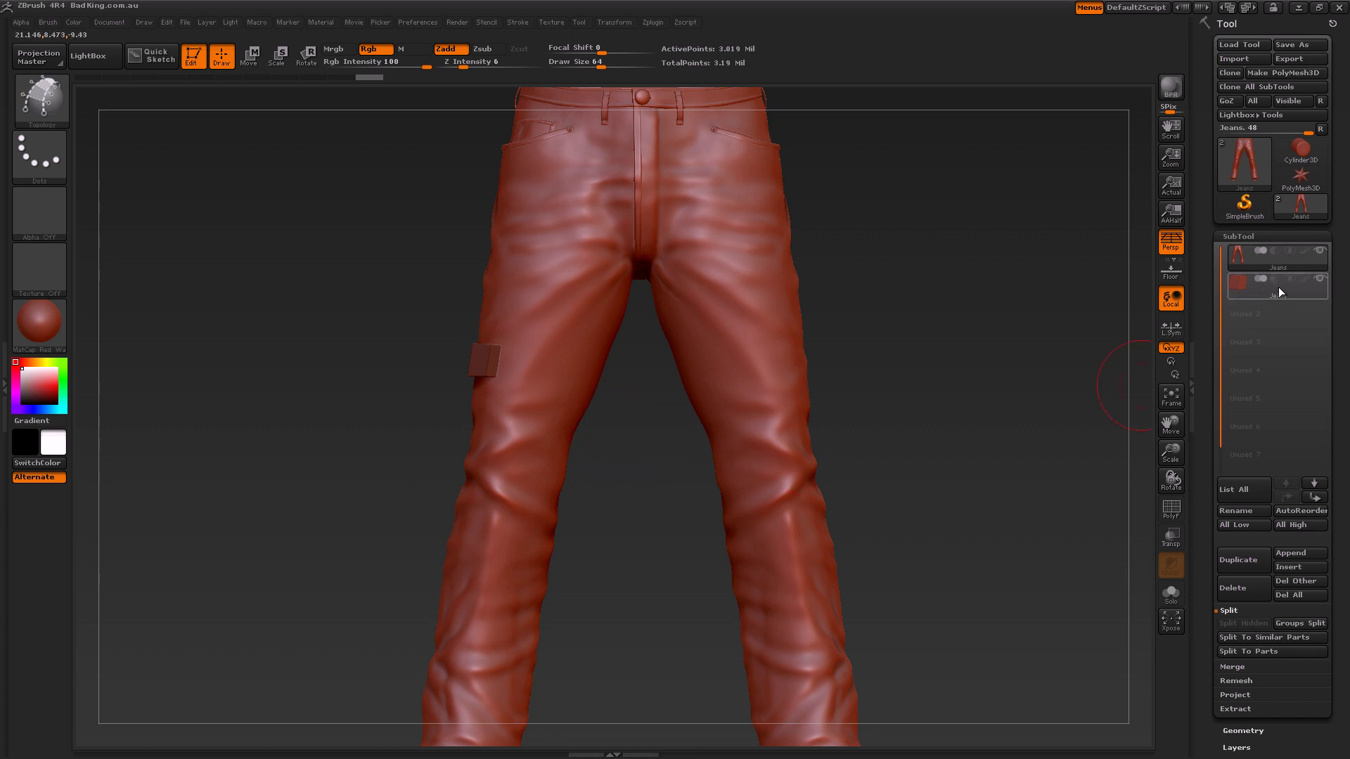
{"action": "mouse_move", "coordinate": [1251, 285]}
{"action": "left_click", "coordinate": [1246, 287]}
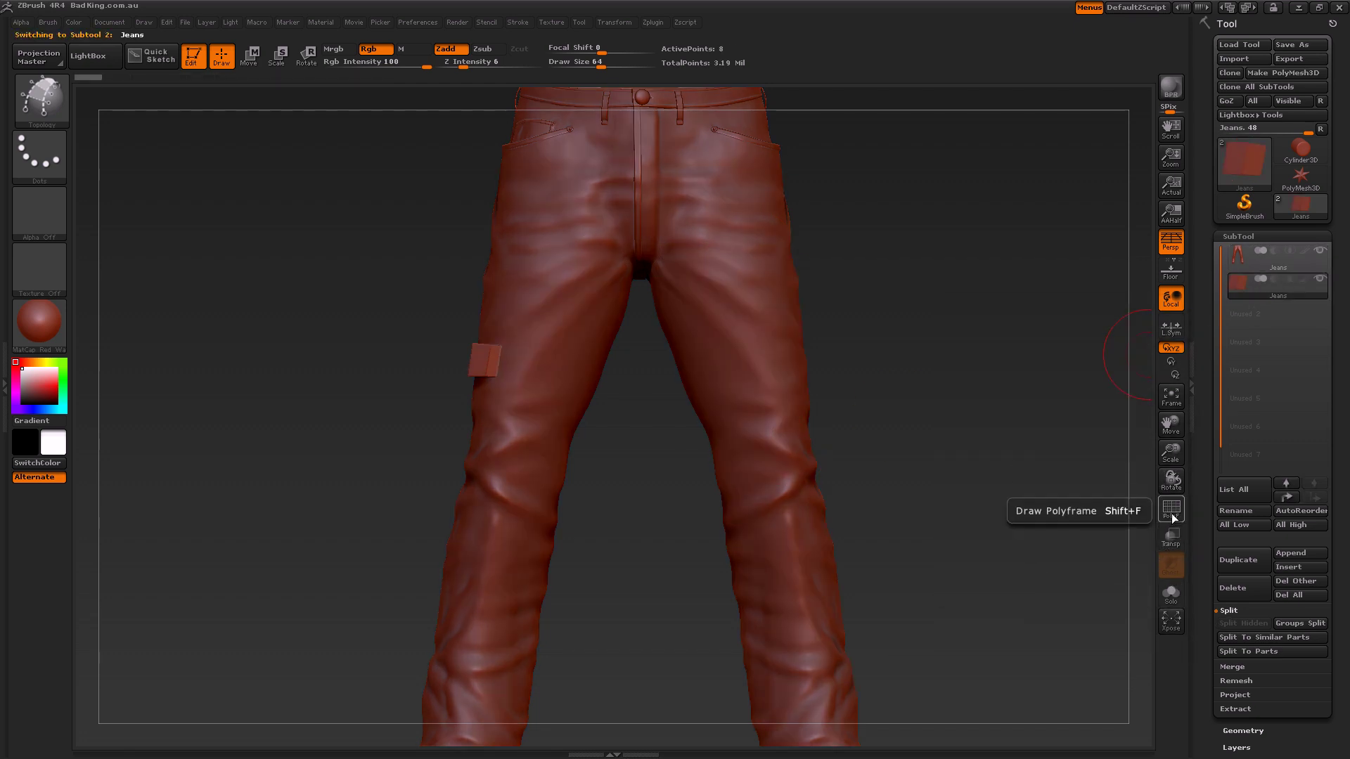
Show the patch in Solo mode with the polyframe on and split it into separate subtools by polygroup
{"action": "left_click", "coordinate": [1171, 509]}
{"action": "left_click", "coordinate": [1171, 594]}
{"action": "left_click_drag", "start_coordinate": [1170, 481], "coordinate": [1298, 377]}
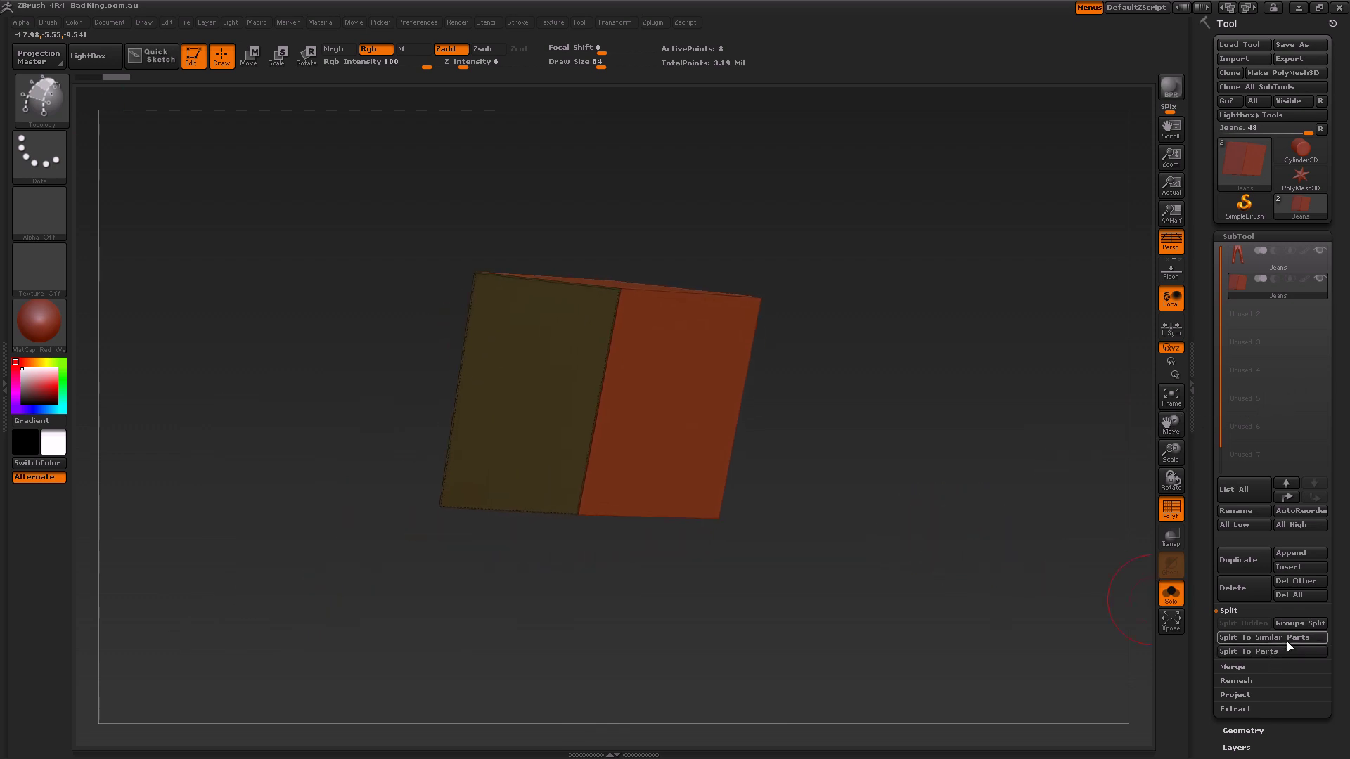
{"action": "left_click", "coordinate": [1305, 623]}
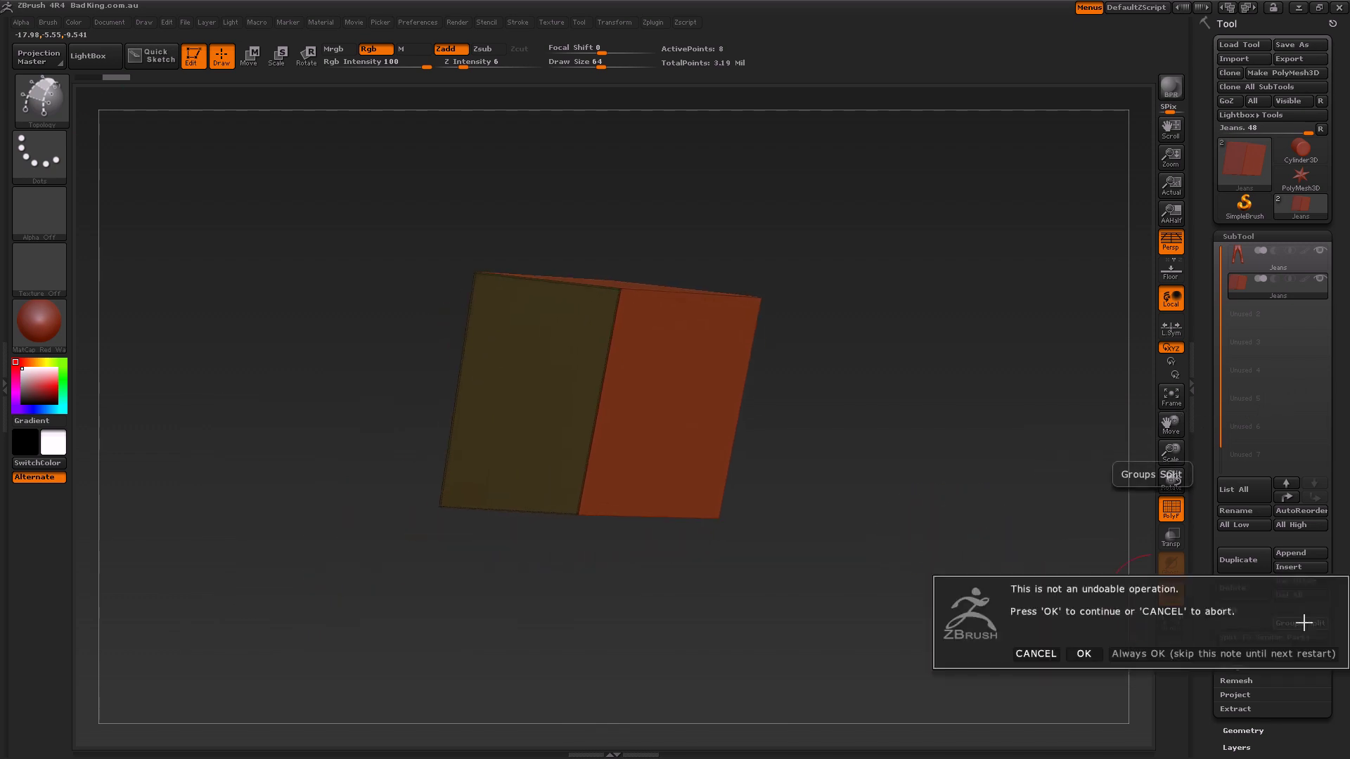
{"action": "left_click", "coordinate": [1083, 654]}
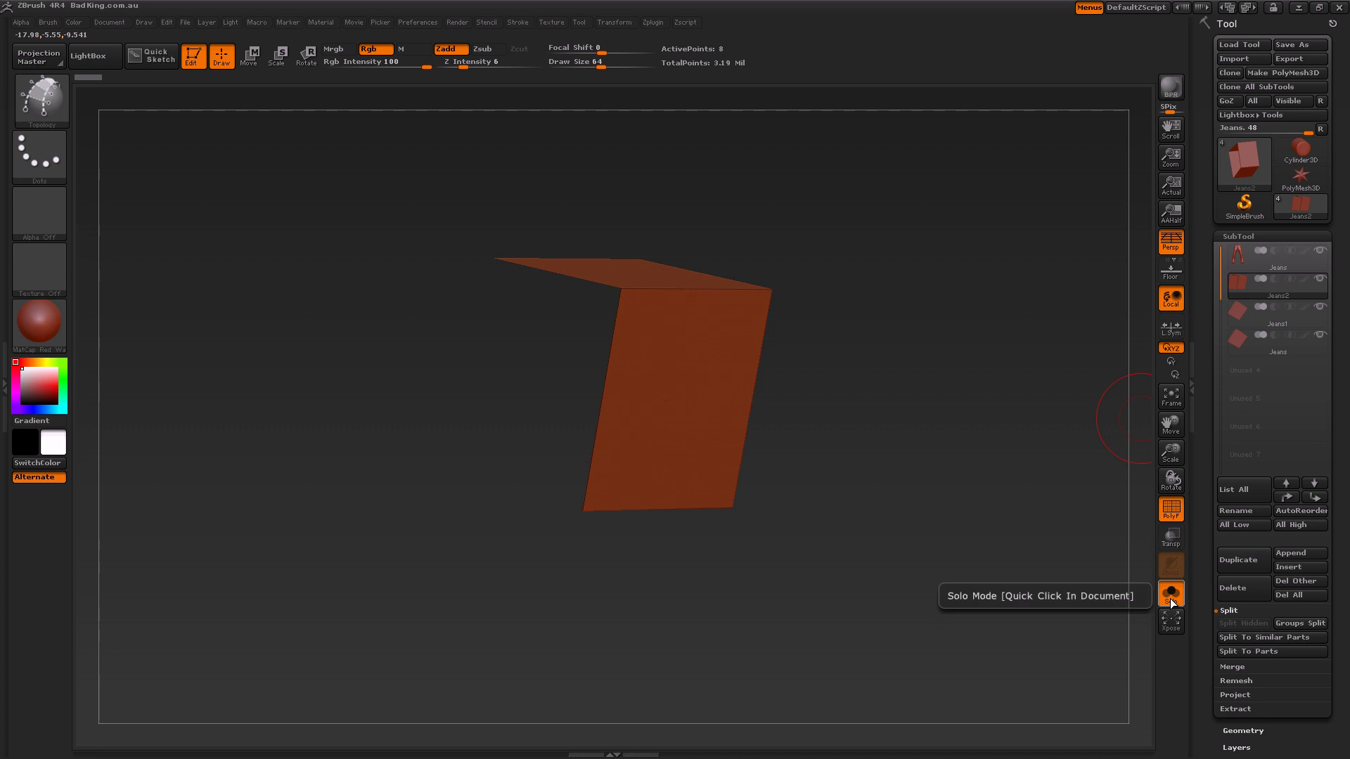
Select the split patch pieces in turn and examine which faces each subtool contains
{"action": "left_click", "coordinate": [1237, 320]}
{"action": "left_click", "coordinate": [1238, 344]}
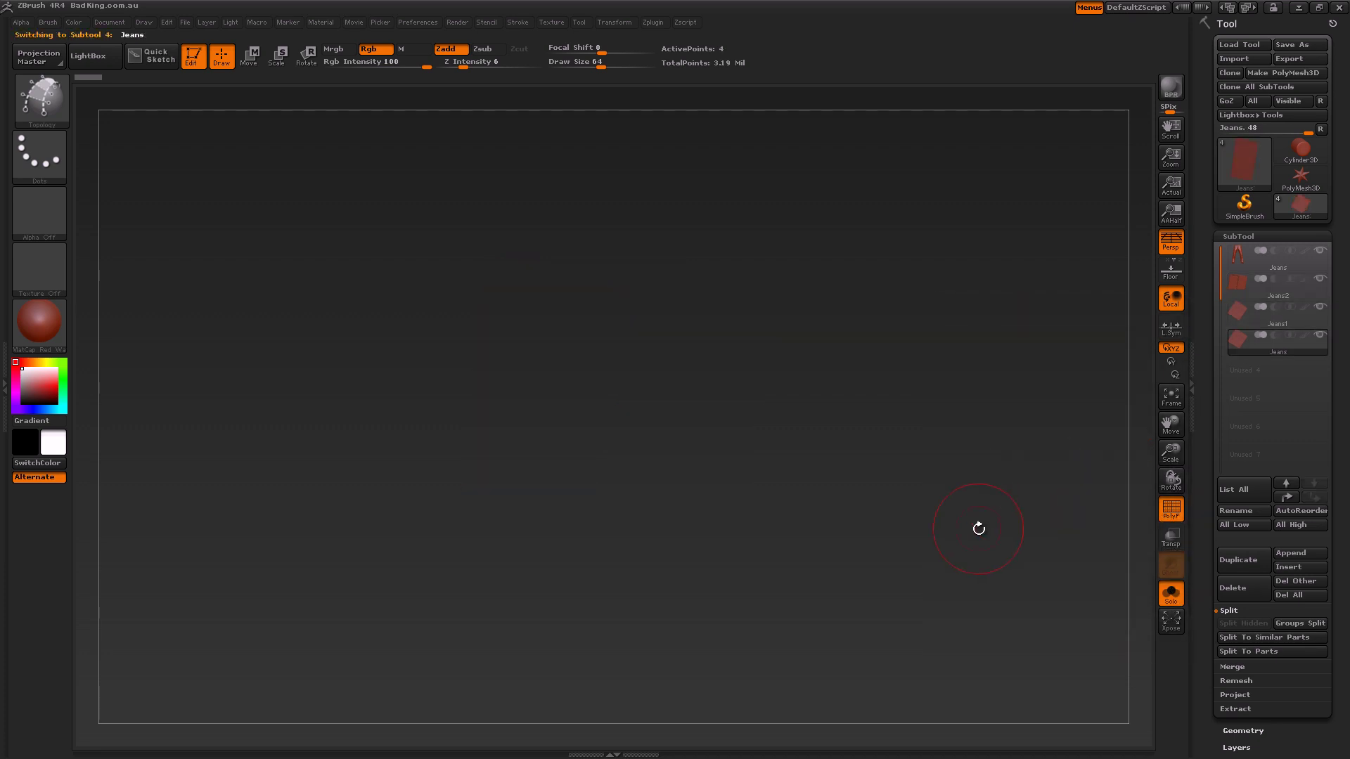
{"action": "left_click_drag", "start_coordinate": [1125, 485], "coordinate": [1110, 515]}
{"action": "left_click", "coordinate": [1242, 286]}
{"action": "left_click_drag", "start_coordinate": [1125, 379], "coordinate": [1111, 654]}
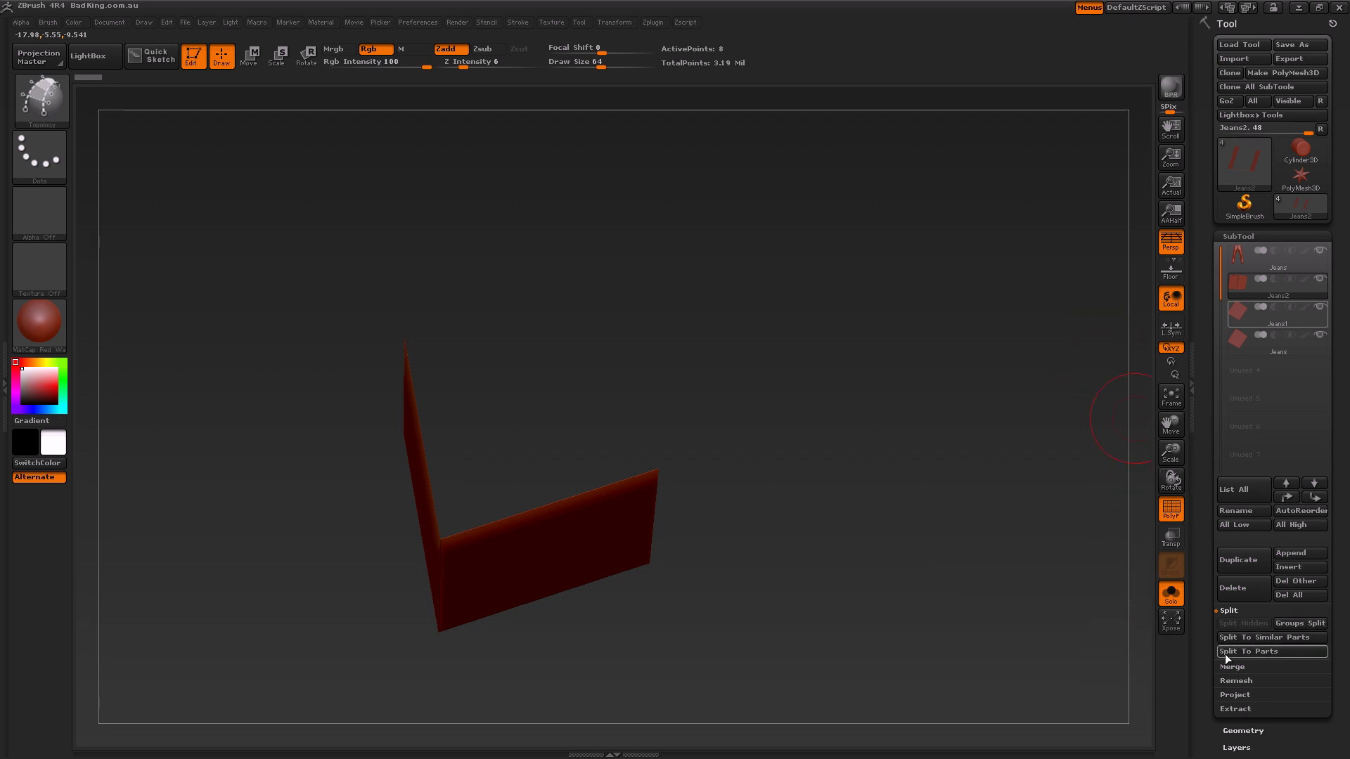
Delete all the split-off patch subtools, keeping only the jeans, and turn off Solo mode and the polyframe
{"action": "left_click", "coordinate": [1232, 588]}
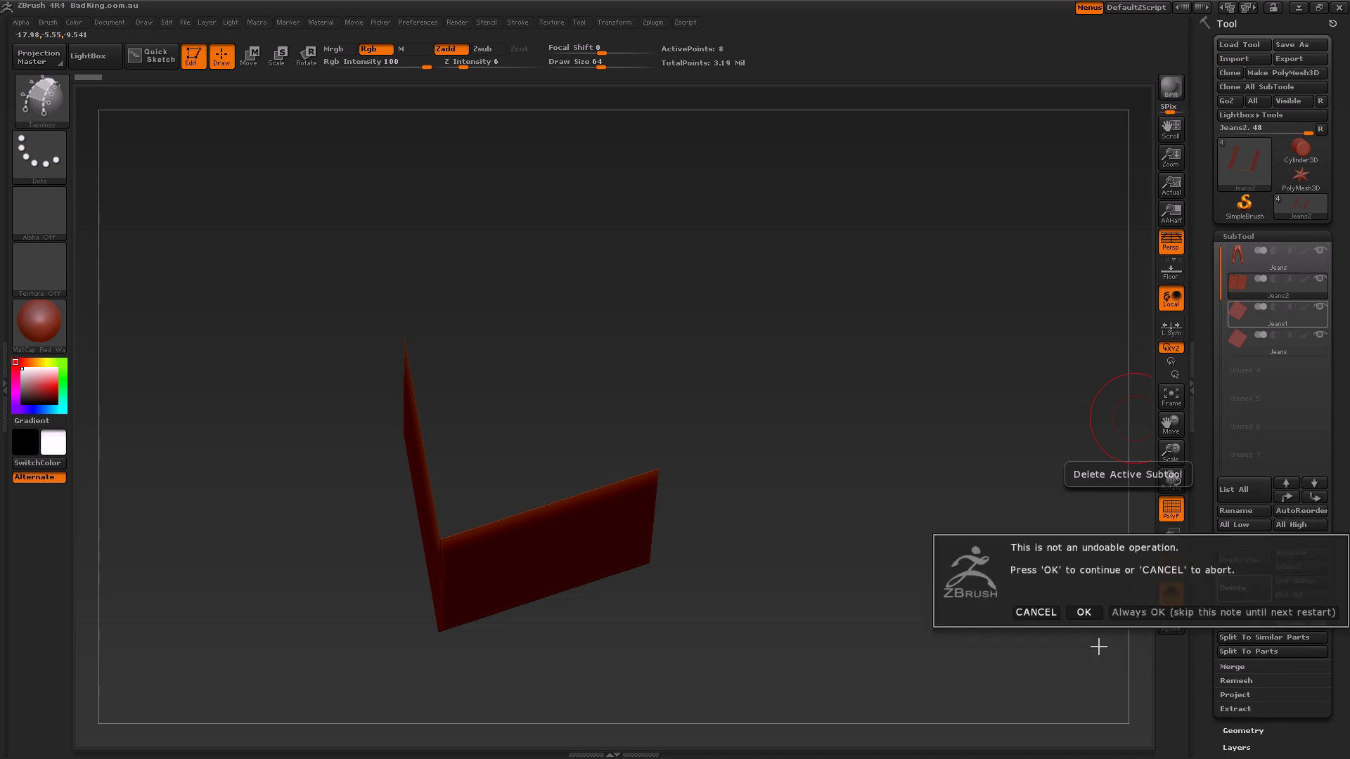
{"action": "left_click", "coordinate": [1143, 617]}
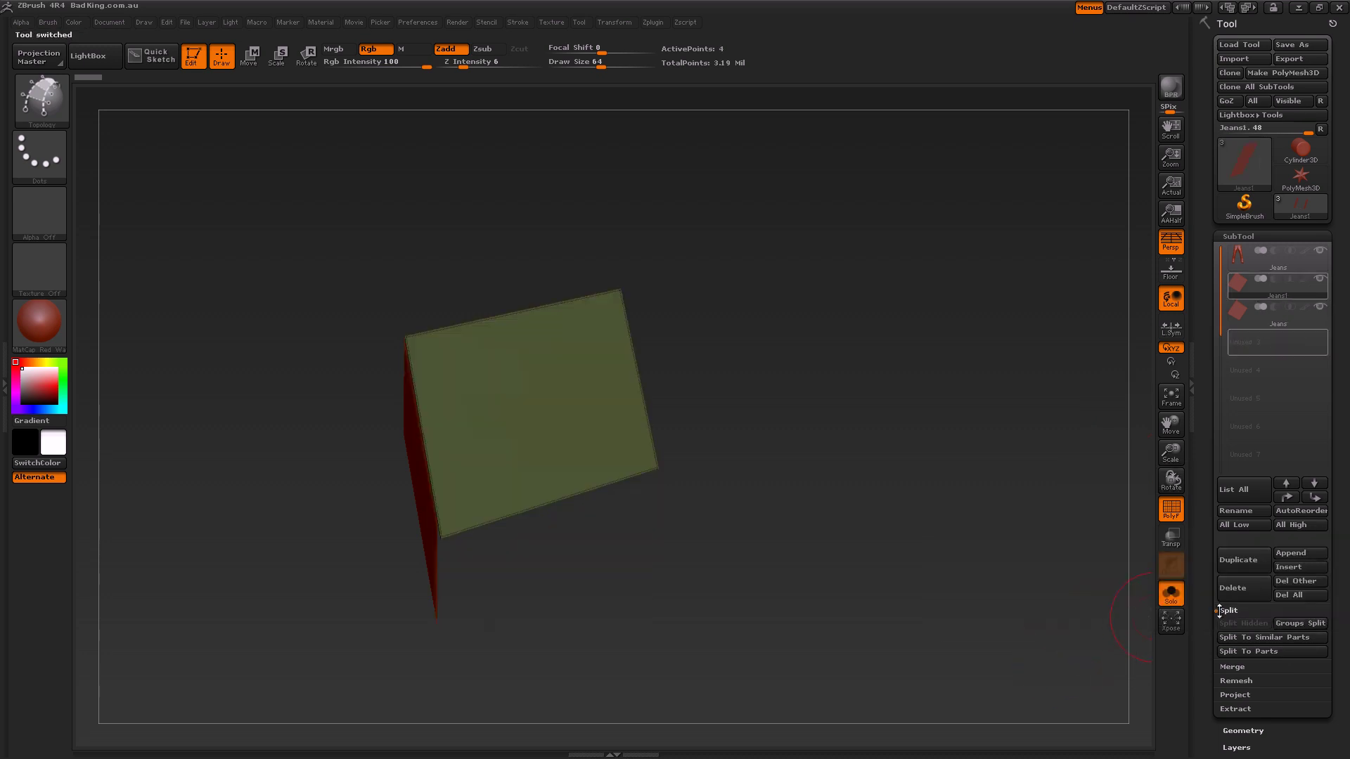
{"action": "left_click", "coordinate": [1242, 590]}
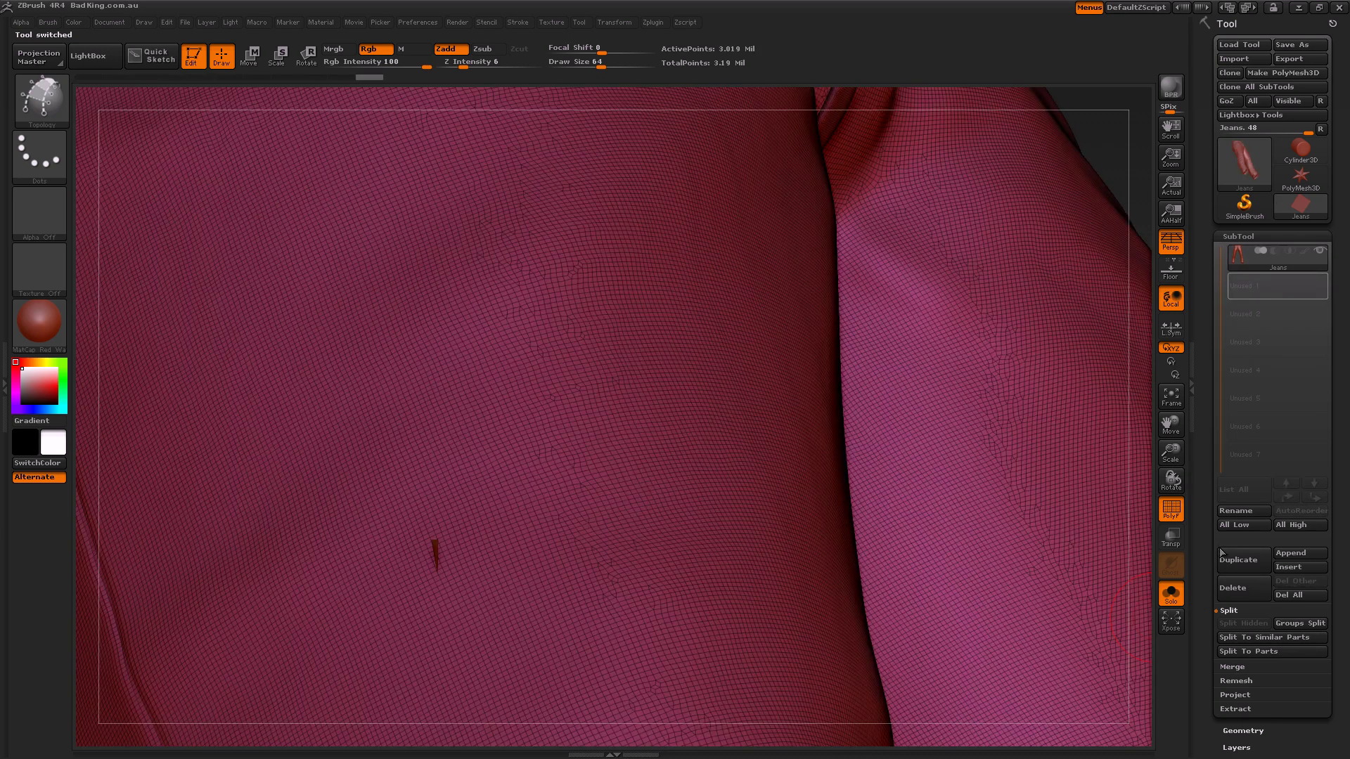
{"action": "left_click", "coordinate": [1172, 596]}
{"action": "left_click", "coordinate": [1171, 508]}
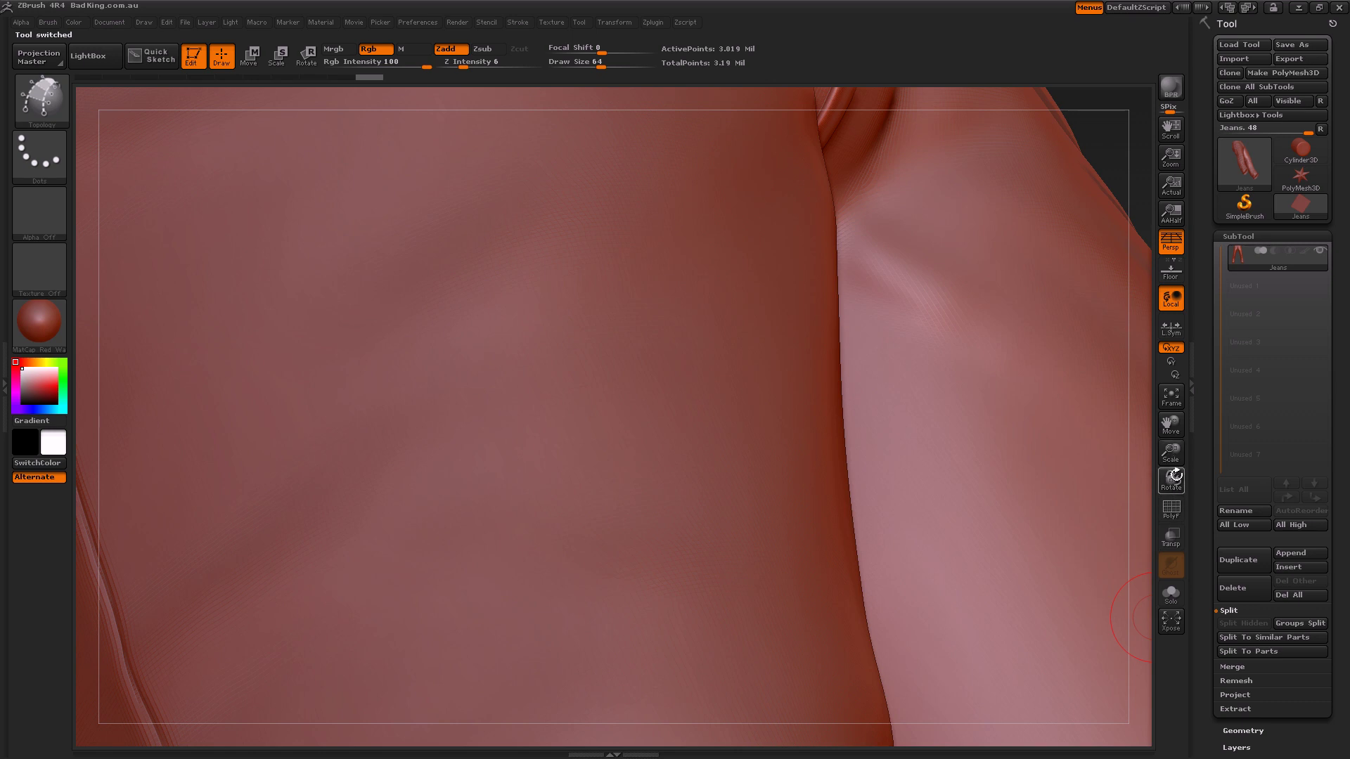
Wrap two Topology brush curves around the upper thigh, carrying each stroke beyond the leg's silhouette
{"action": "left_click_drag", "start_coordinate": [1167, 454], "coordinate": [1109, 467]}
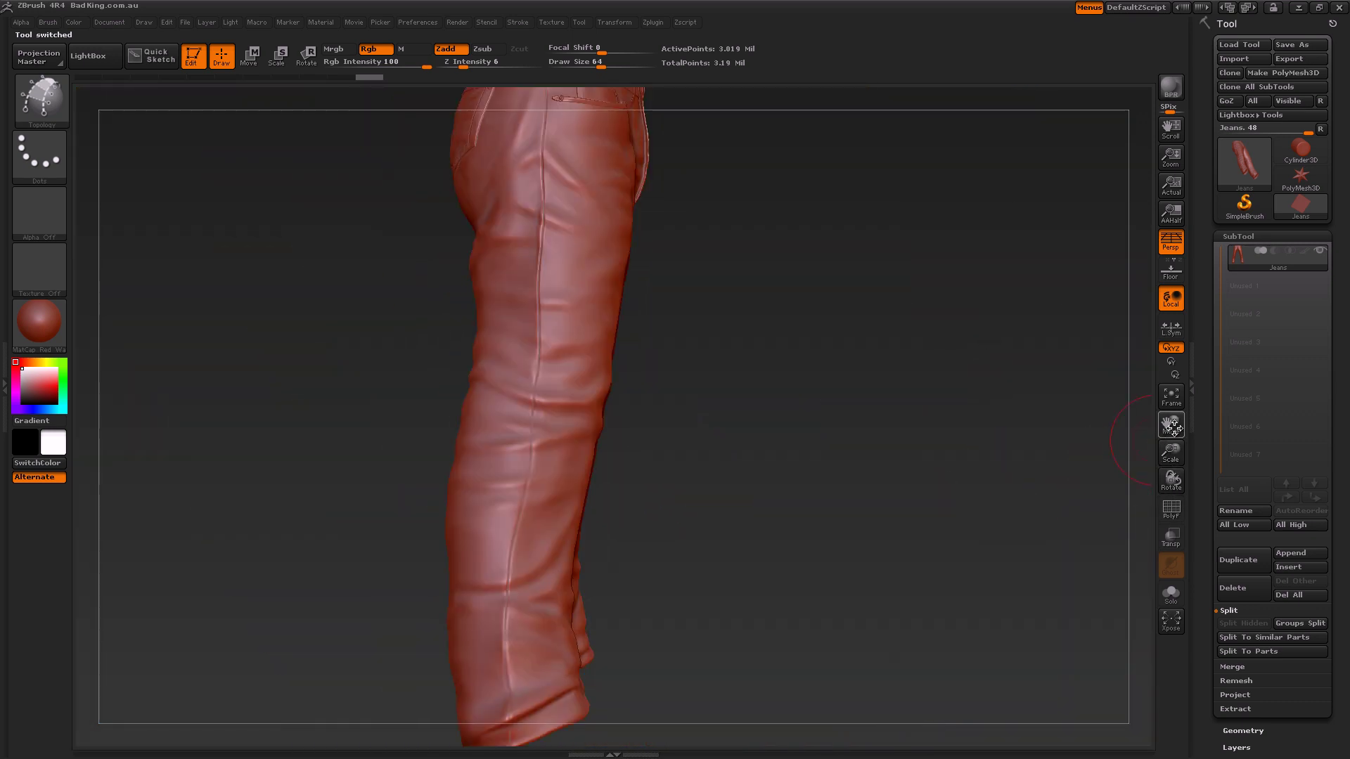
{"action": "mouse_move", "coordinate": [1171, 424]}
{"action": "left_mouse_down"}
{"action": "mouse_move", "coordinate": [1145, 474]}
{"action": "mouse_move", "coordinate": [1163, 425]}
{"action": "left_mouse_up"}
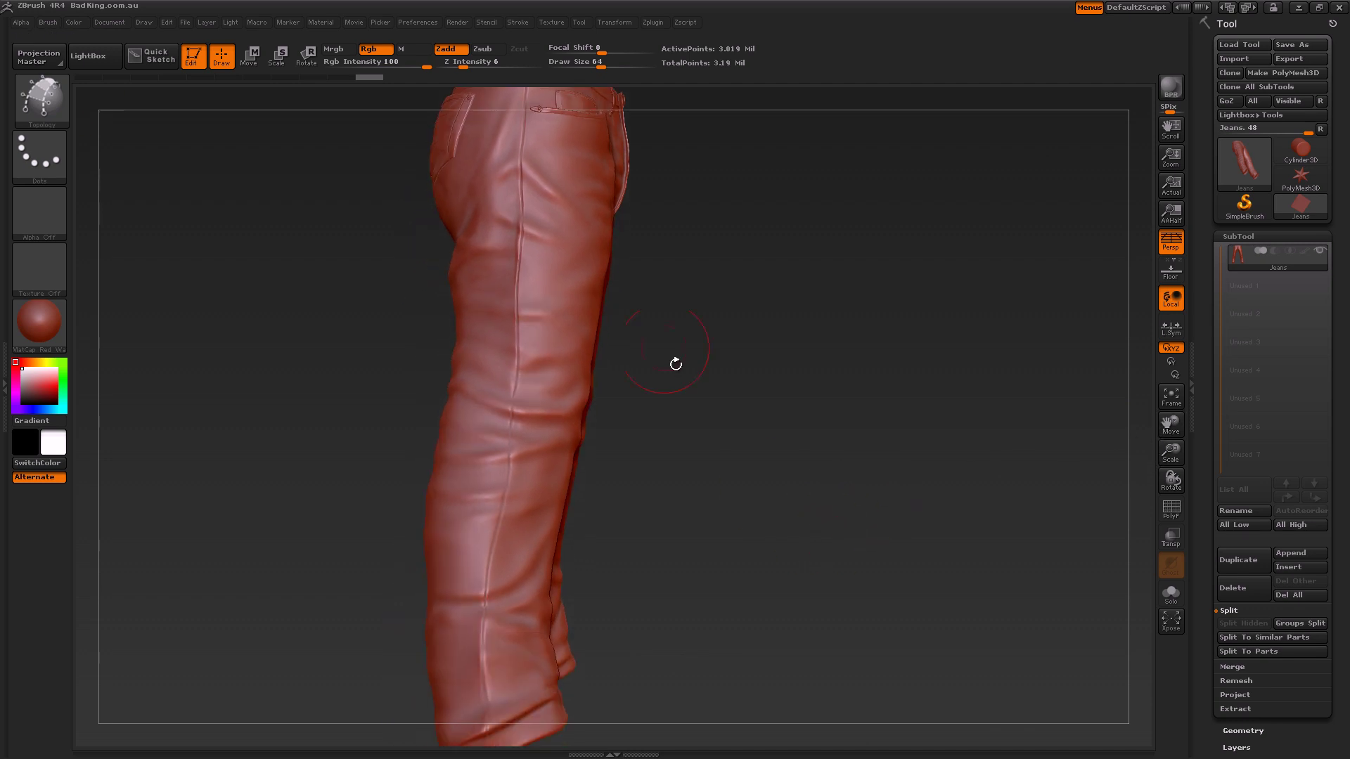
{"action": "left_click_drag", "start_coordinate": [655, 478], "coordinate": [696, 414]}
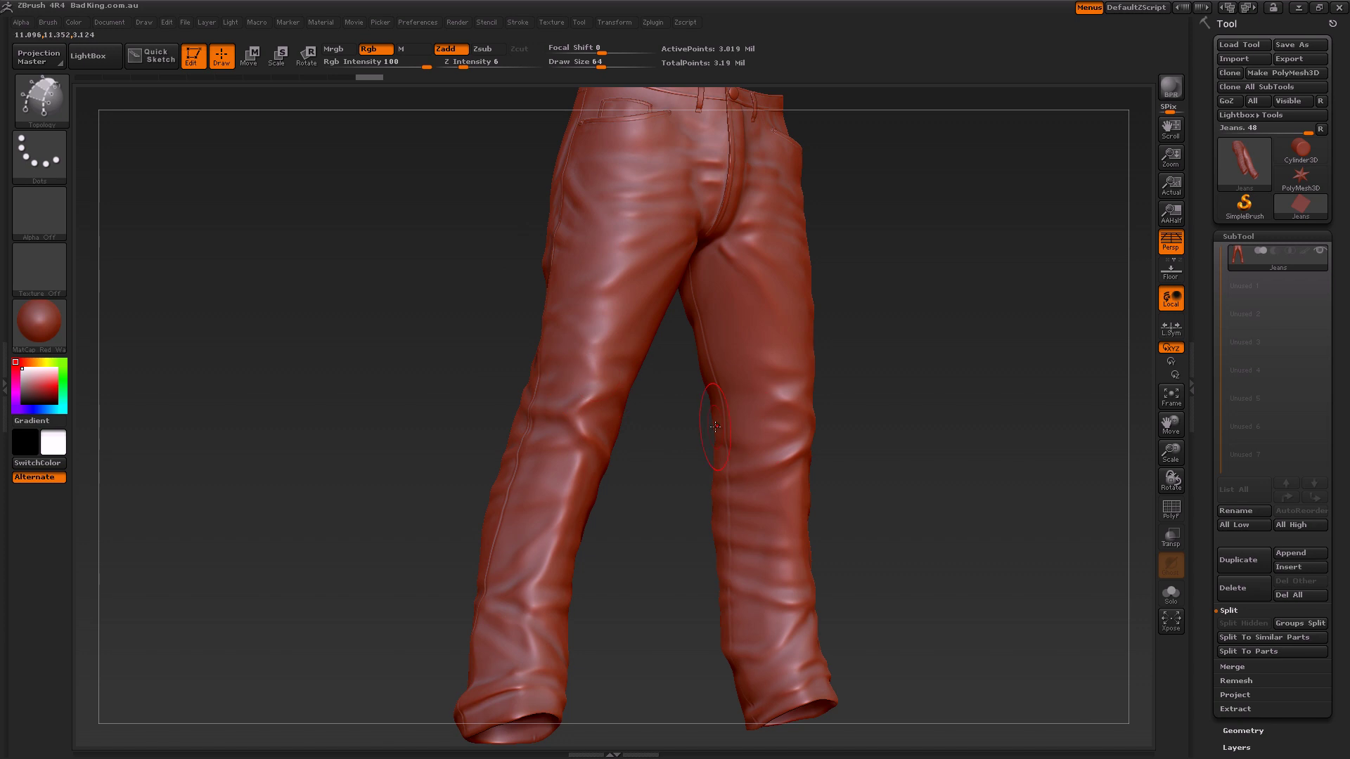
{"action": "left_click_drag", "start_coordinate": [913, 498], "coordinate": [913, 498]}
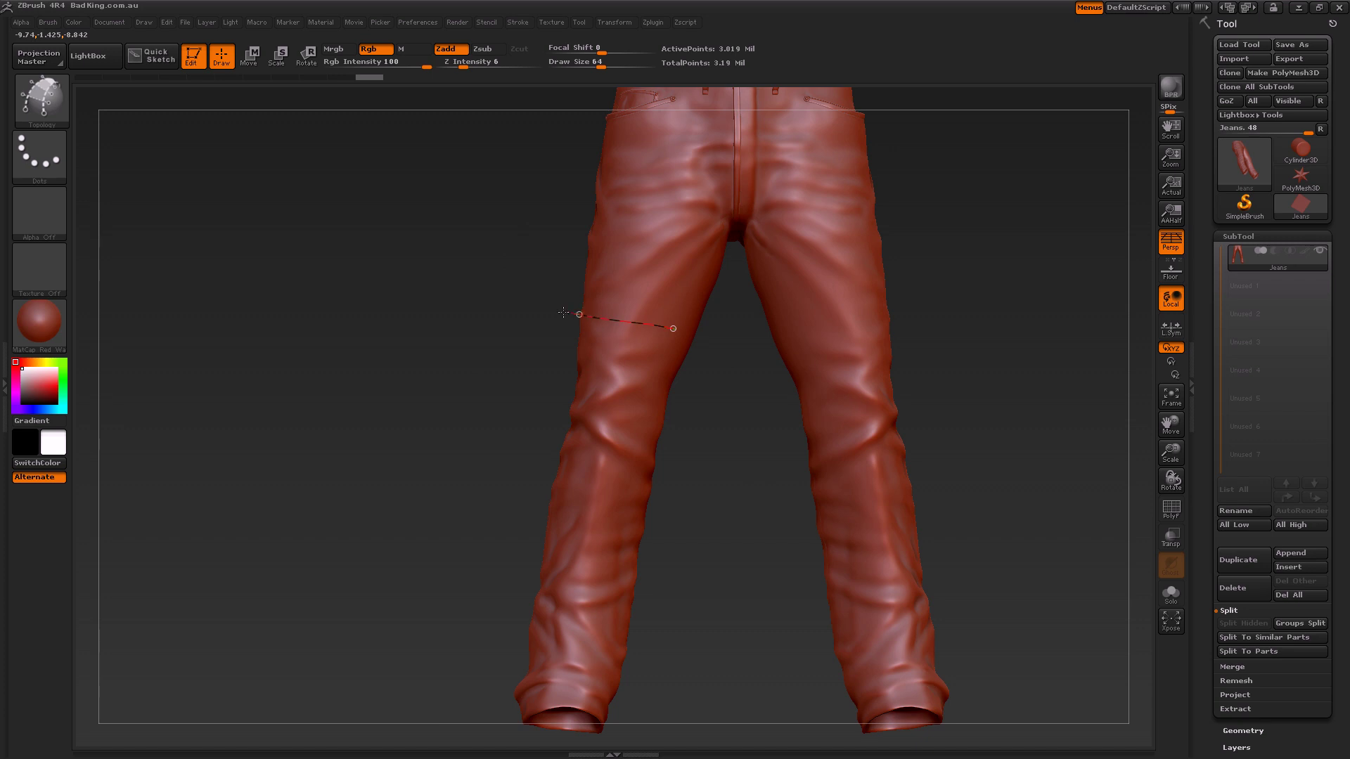
{"action": "mouse_move", "coordinate": [563, 312]}
{"action": "left_mouse_down"}
{"action": "mouse_move", "coordinate": [489, 303]}
{"action": "mouse_move", "coordinate": [509, 244]}
{"action": "mouse_move", "coordinate": [508, 271]}
{"action": "left_mouse_up"}
{"action": "left_click_drag", "start_coordinate": [449, 446], "coordinate": [601, 440]}
{"action": "left_click_drag", "start_coordinate": [970, 432], "coordinate": [921, 421]}
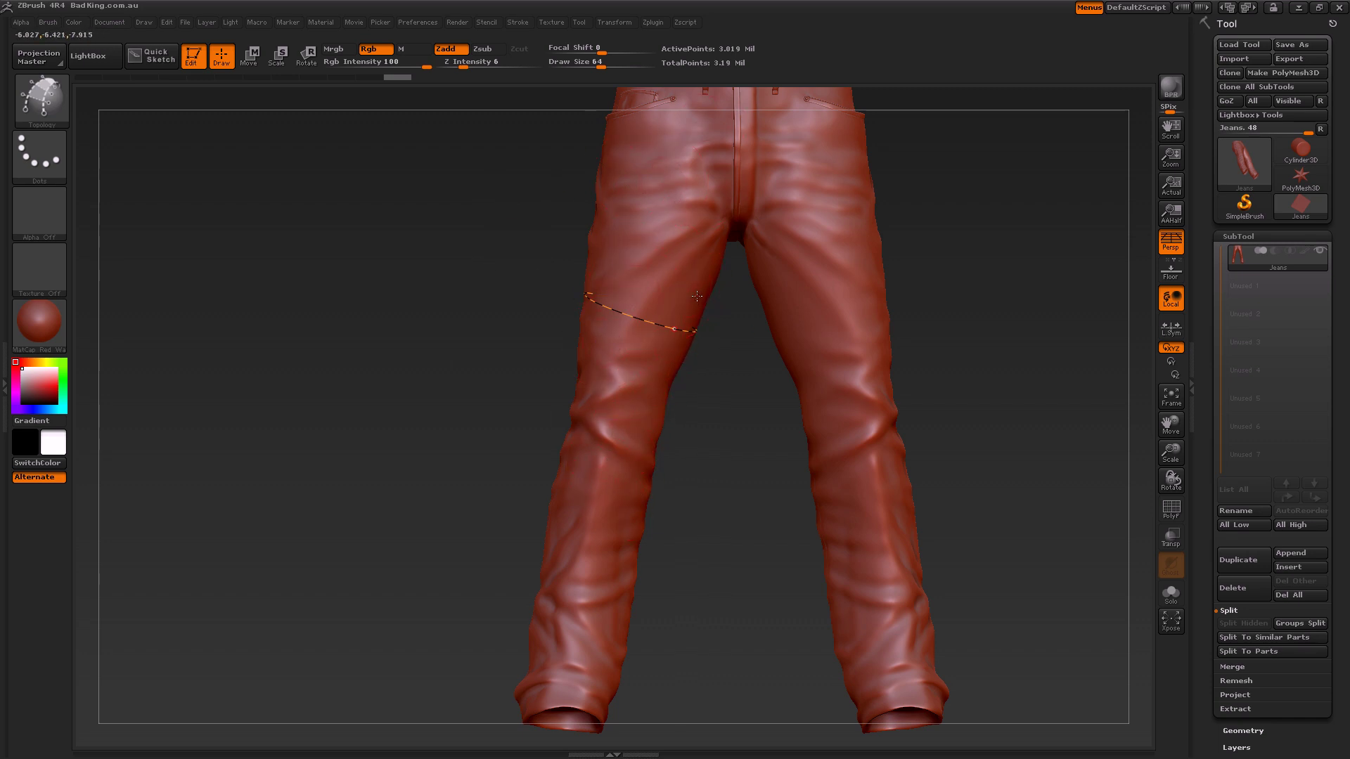
{"action": "left_click_drag", "start_coordinate": [561, 259], "coordinate": [561, 241]}
{"action": "left_click_drag", "start_coordinate": [1052, 416], "coordinate": [1013, 405]}
Draw short lengthwise curves across the two thigh bands, continuing around the outer side to form a strip of faces
{"action": "left_click_drag", "start_coordinate": [671, 283], "coordinate": [648, 370]}
{"action": "left_click_drag", "start_coordinate": [634, 264], "coordinate": [588, 388]}
{"action": "left_click_drag", "start_coordinate": [450, 446], "coordinate": [512, 445]}
{"action": "left_click_drag", "start_coordinate": [591, 249], "coordinate": [563, 351]}
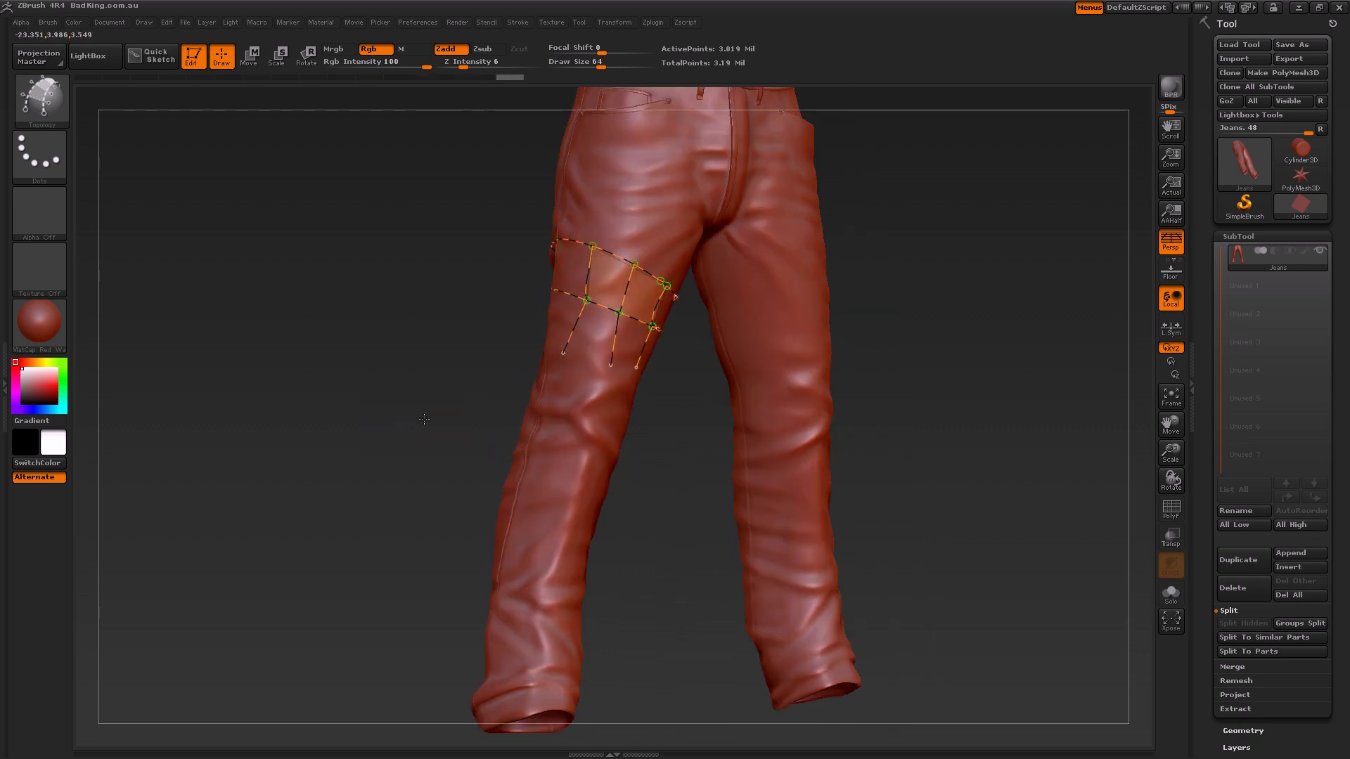
{"action": "left_click_drag", "start_coordinate": [422, 422], "coordinate": [460, 406]}
{"action": "left_click_drag", "start_coordinate": [560, 219], "coordinate": [538, 325]}
{"action": "left_click_drag", "start_coordinate": [496, 224], "coordinate": [485, 332]}
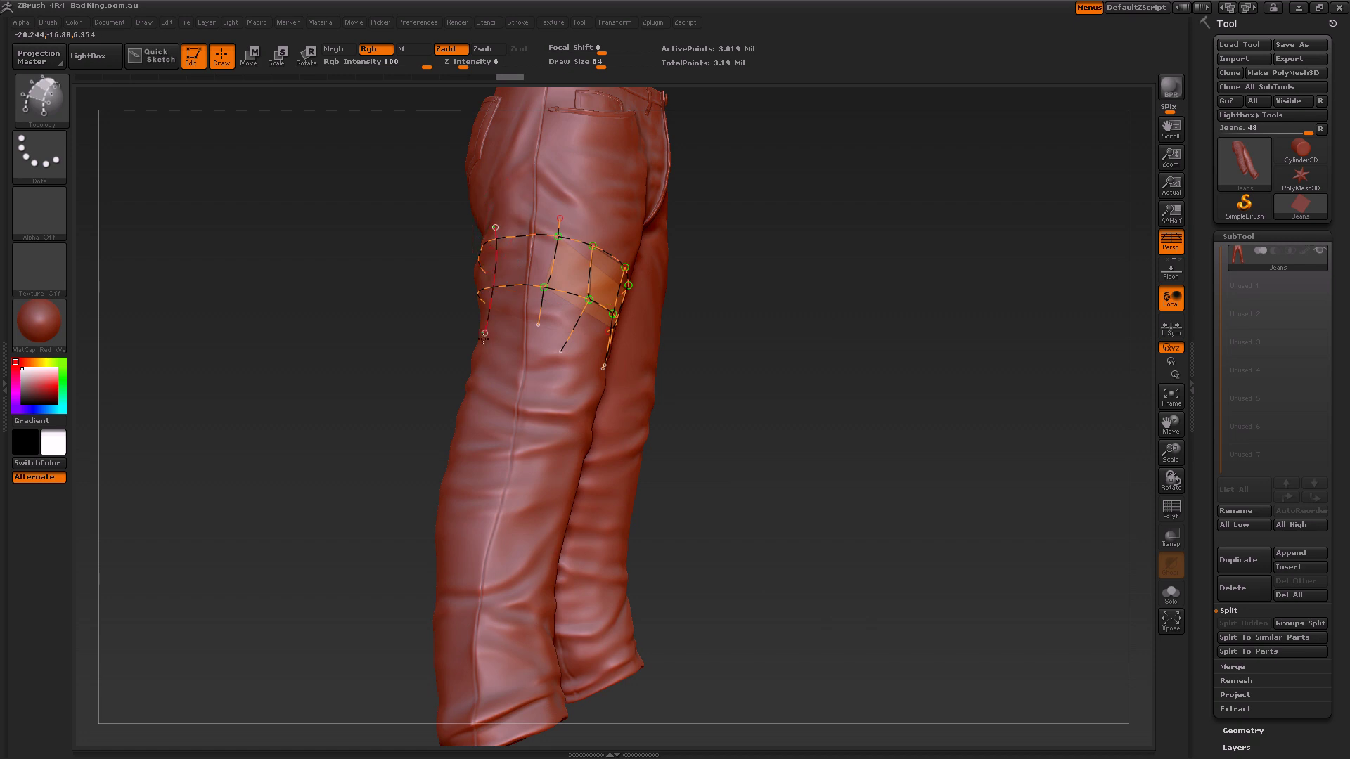
Draw a topology curve from the knee around the outer leg and another band around the lower leg
{"action": "left_click_drag", "start_coordinate": [992, 418], "coordinate": [950, 421]}
{"action": "left_click_drag", "start_coordinate": [1035, 471], "coordinate": [1058, 470]}
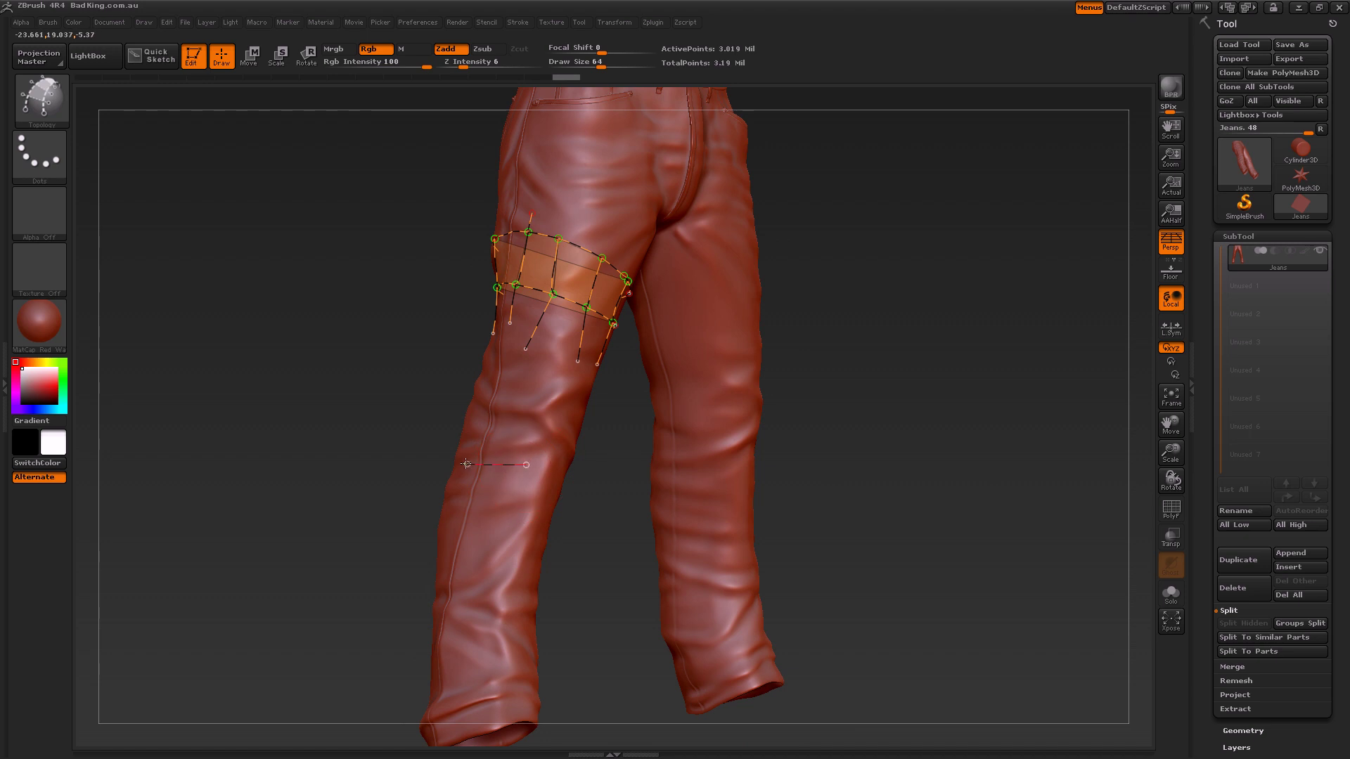
{"action": "left_click_drag", "start_coordinate": [466, 463], "coordinate": [457, 465]}
{"action": "mouse_move", "coordinate": [315, 496]}
{"action": "left_mouse_down"}
{"action": "mouse_move", "coordinate": [411, 488]}
{"action": "mouse_move", "coordinate": [397, 469]}
{"action": "left_mouse_up"}
{"action": "left_click_drag", "start_coordinate": [728, 503], "coordinate": [784, 498]}
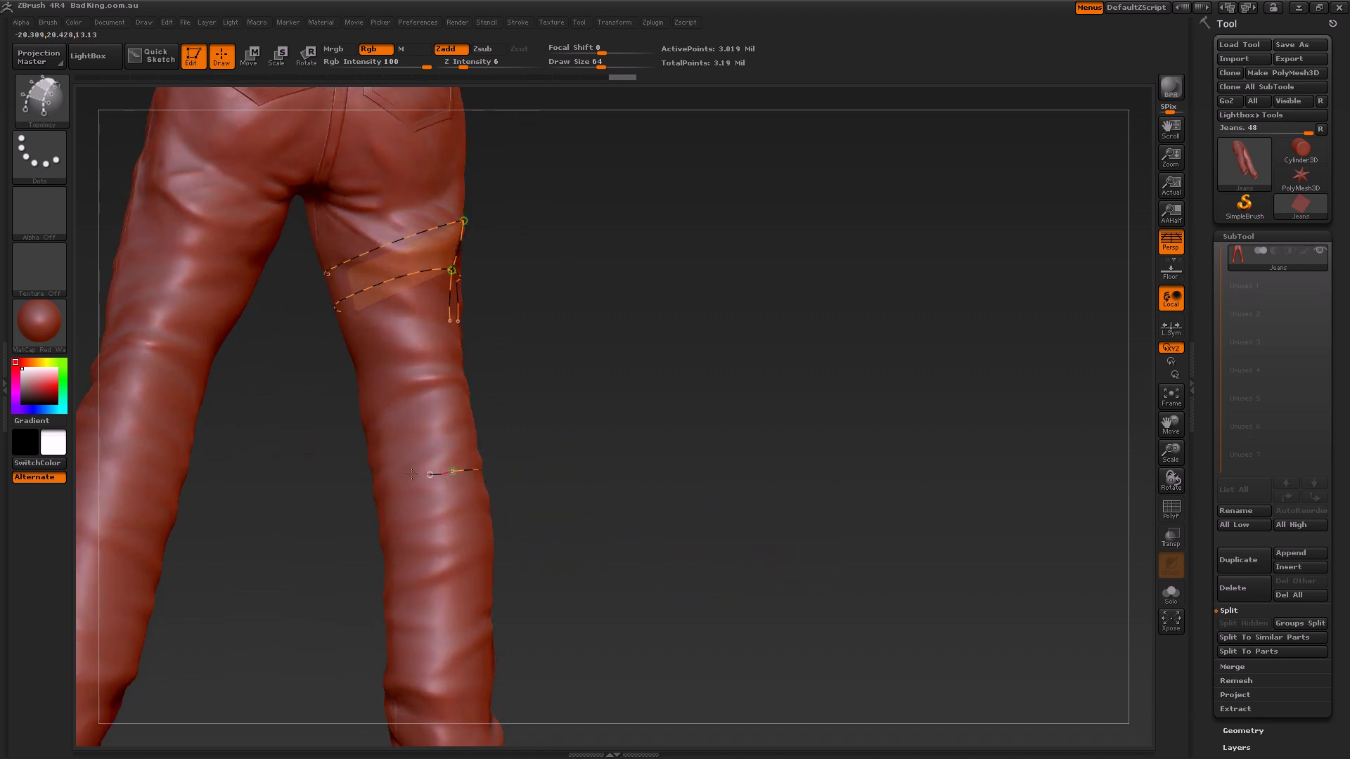
{"action": "left_click_drag", "start_coordinate": [513, 476], "coordinate": [626, 551]}
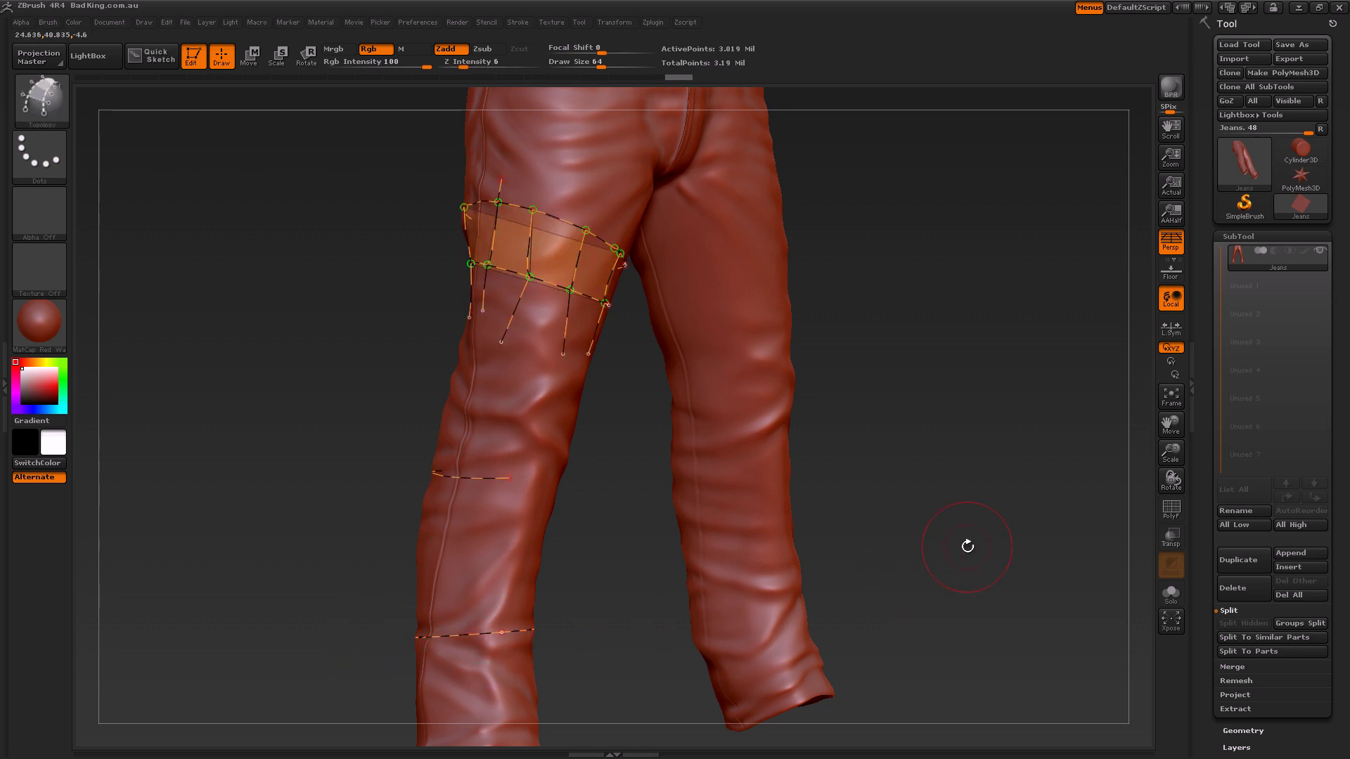
{"action": "mouse_move", "coordinate": [968, 548]}
{"action": "left_mouse_down"}
{"action": "mouse_move", "coordinate": [948, 547]}
{"action": "mouse_move", "coordinate": [965, 561]}
{"action": "left_mouse_up"}
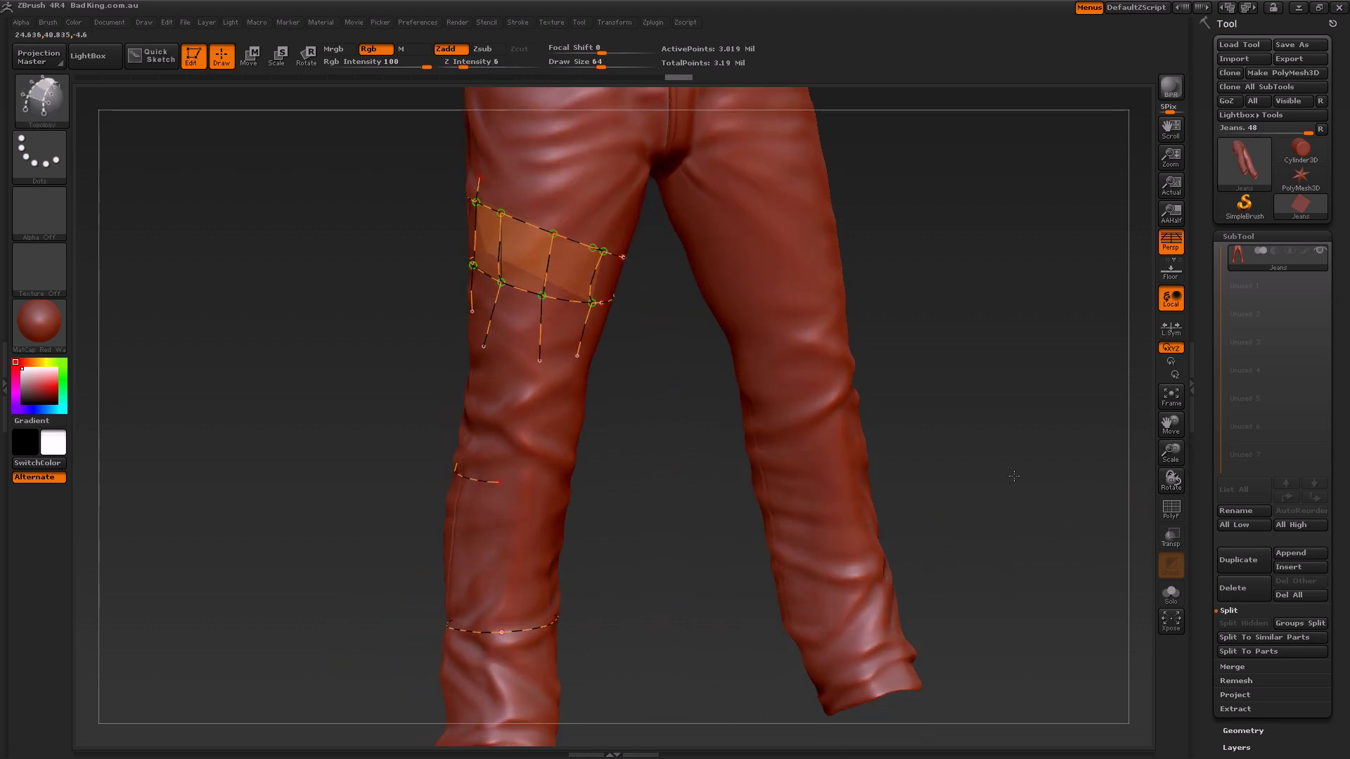
{"action": "left_click_drag", "start_coordinate": [1013, 476], "coordinate": [1012, 467]}
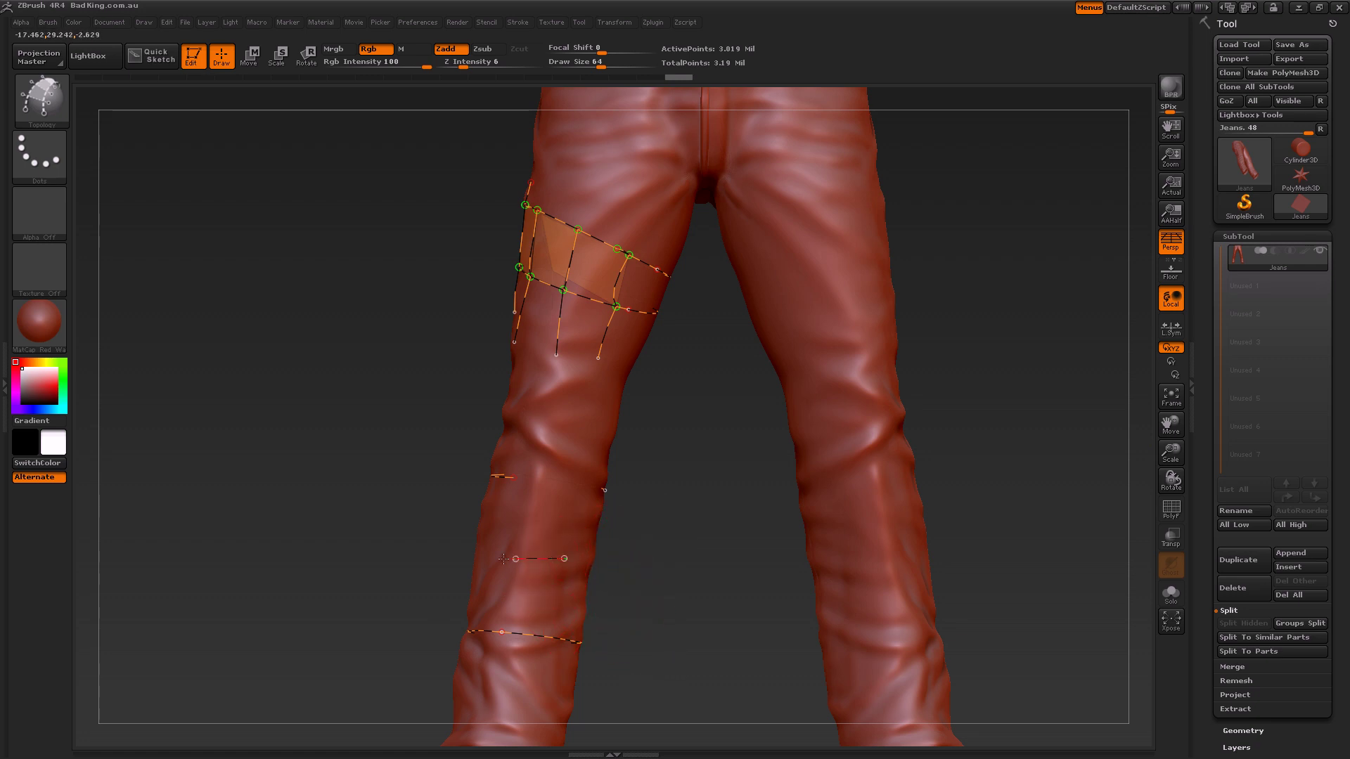
Wrap additional topology curves around the shin, between the knee and the hem
{"action": "mouse_move", "coordinate": [503, 558]}
{"action": "left_mouse_down"}
{"action": "mouse_move", "coordinate": [413, 558]}
{"action": "mouse_move", "coordinate": [412, 521]}
{"action": "left_mouse_up"}
{"action": "left_click_drag", "start_coordinate": [406, 523], "coordinate": [422, 500]}
{"action": "left_click_drag", "start_coordinate": [405, 534], "coordinate": [483, 566]}
{"action": "left_click_drag", "start_coordinate": [989, 473], "coordinate": [973, 479]}
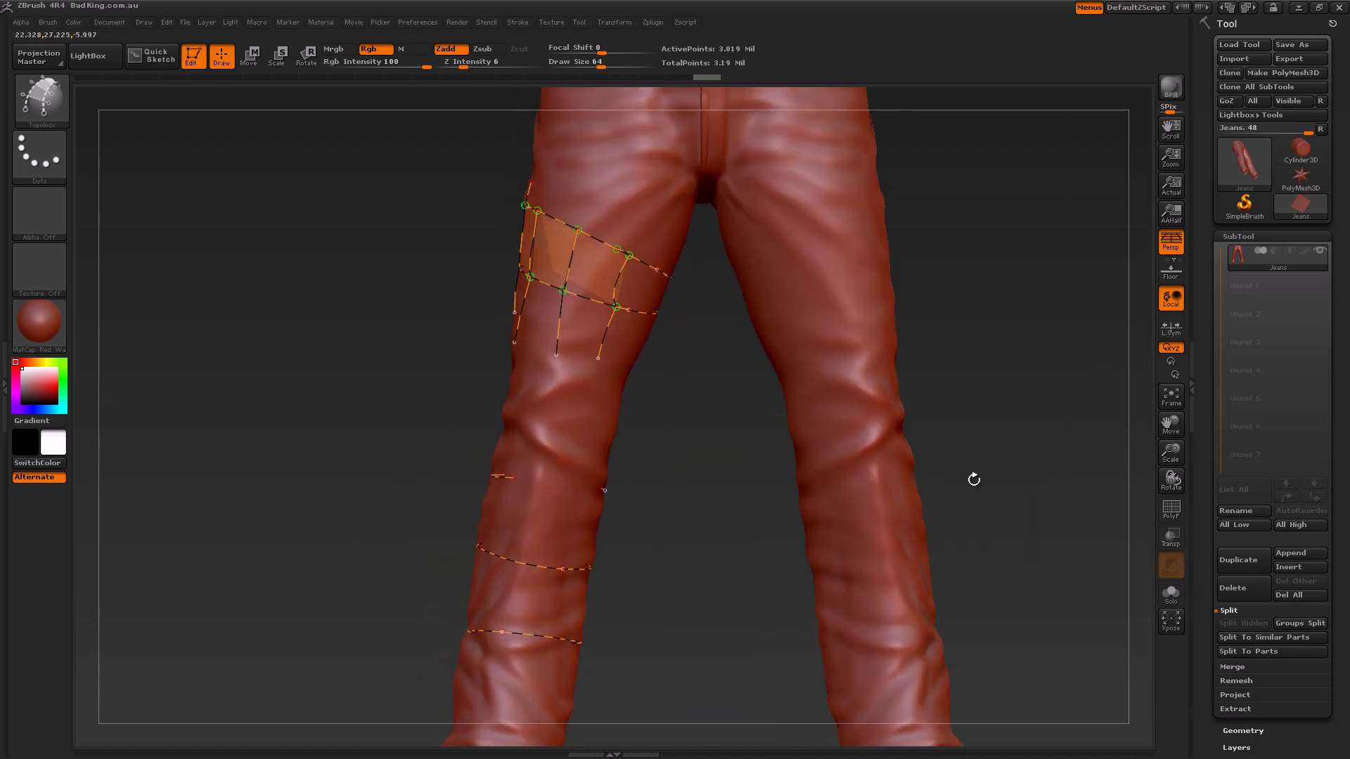
{"action": "left_click_drag", "start_coordinate": [1170, 423], "coordinate": [1180, 356]}
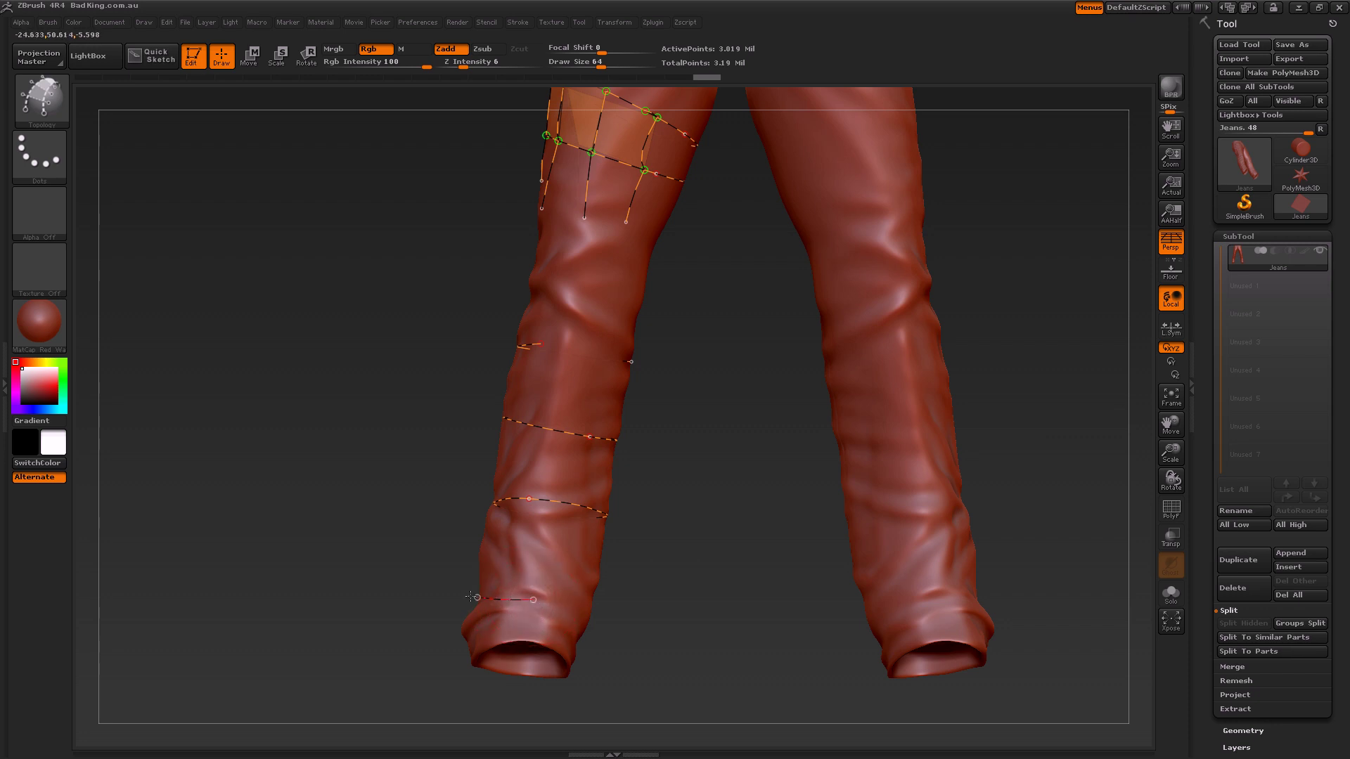
{"action": "mouse_move", "coordinate": [471, 597]}
{"action": "left_mouse_down"}
{"action": "mouse_move", "coordinate": [399, 595]}
{"action": "mouse_move", "coordinate": [407, 464]}
{"action": "left_mouse_up"}
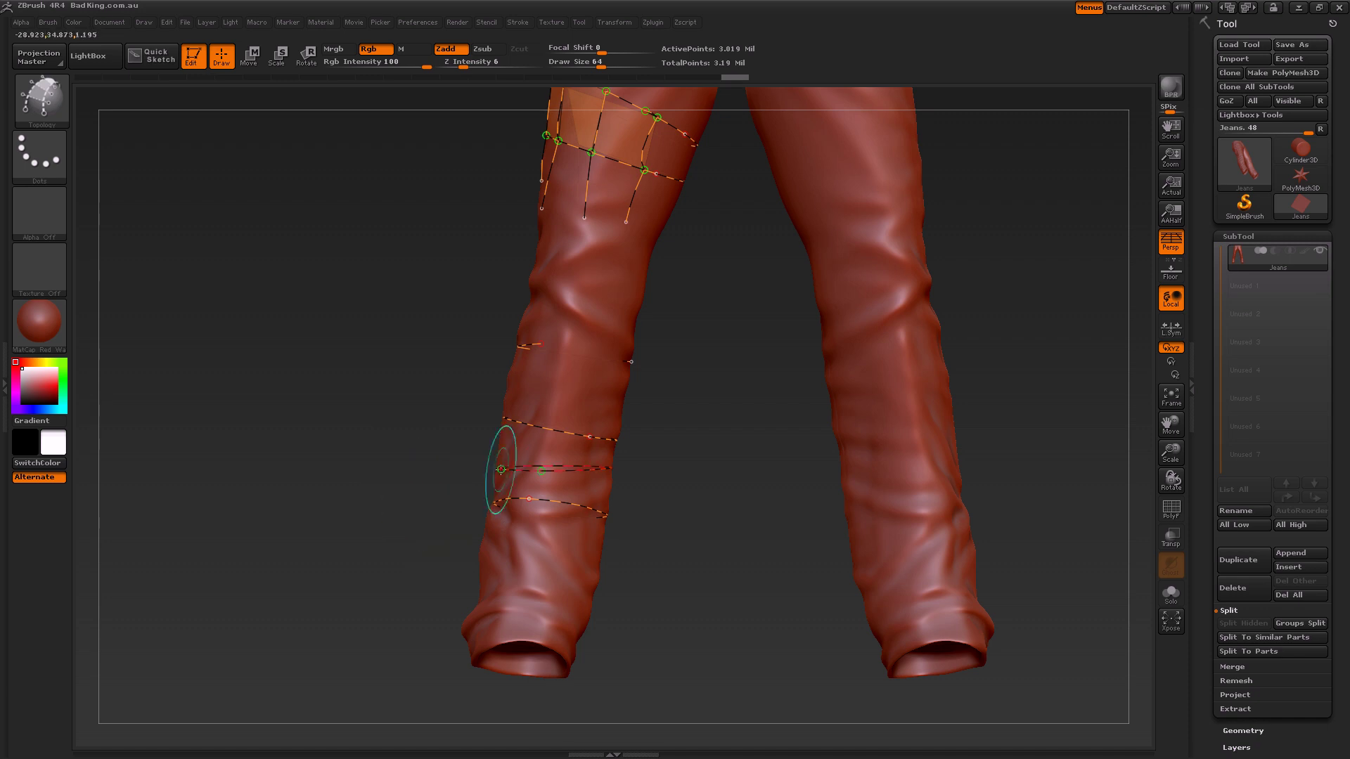
{"action": "left_click_drag", "start_coordinate": [609, 503], "coordinate": [791, 536]}
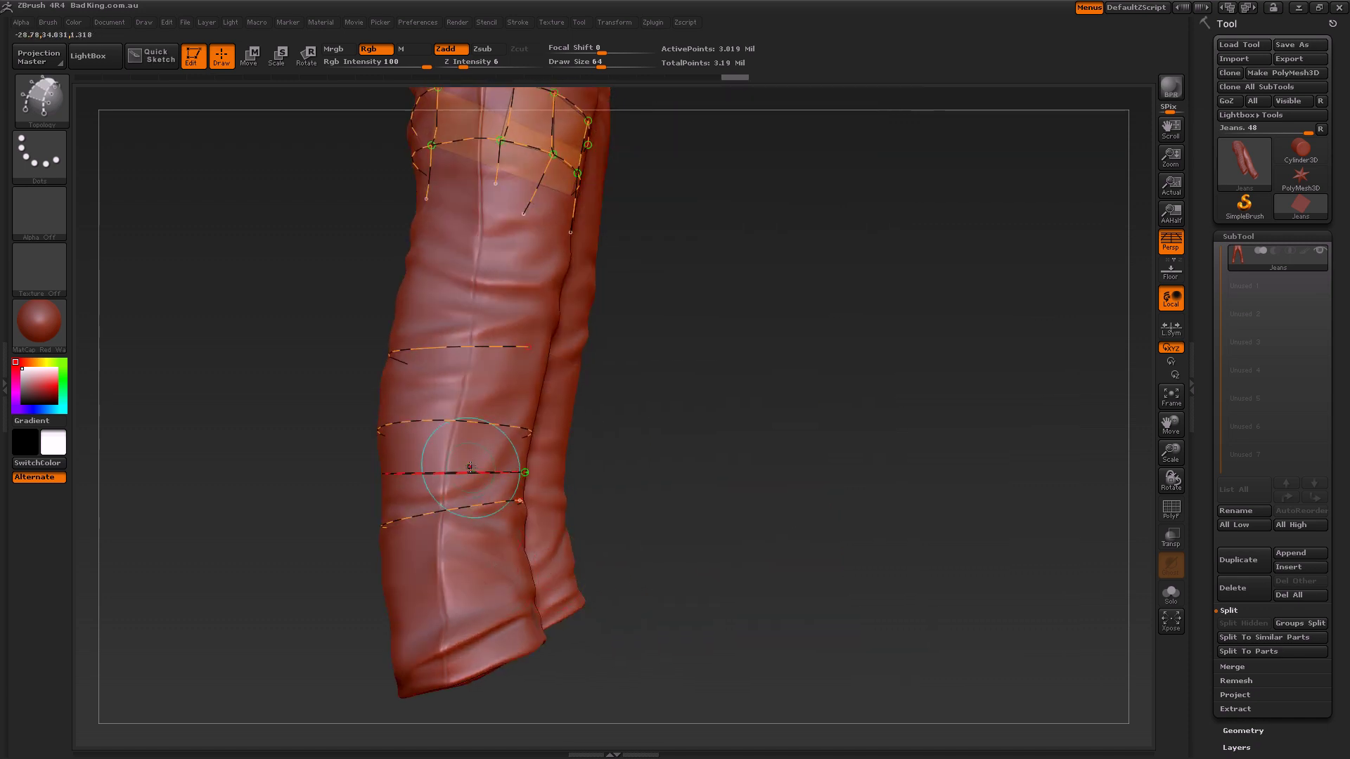
Cross the shin bands with lengthwise curves along the leg to form a face
{"action": "left_click_drag", "start_coordinate": [467, 445], "coordinate": [479, 547]}
{"action": "left_click_drag", "start_coordinate": [711, 549], "coordinate": [887, 552]}
{"action": "left_click_drag", "start_coordinate": [1169, 423], "coordinate": [1133, 509]}
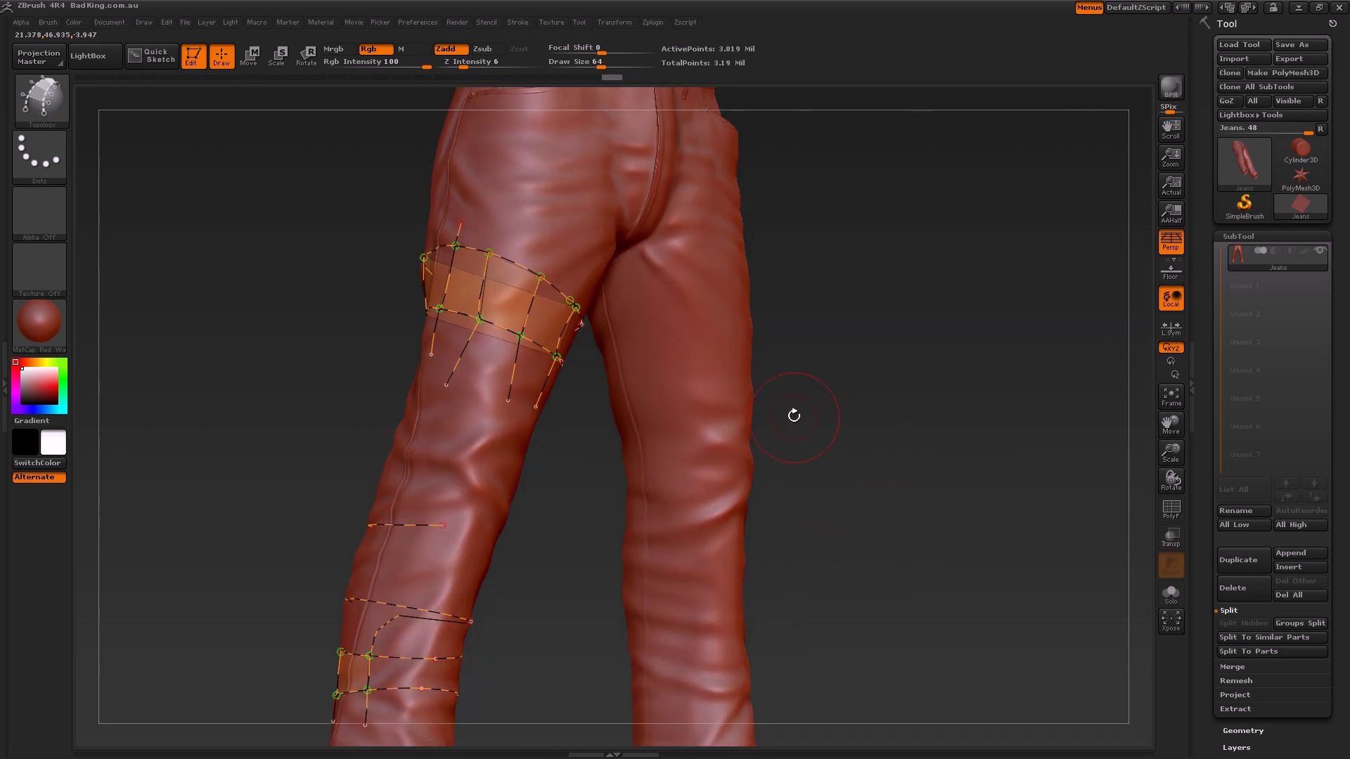
Turn on LazyMouse for the brush stroke and draw two short lengthwise curves on the other thigh
{"action": "left_click", "coordinate": [517, 22]}
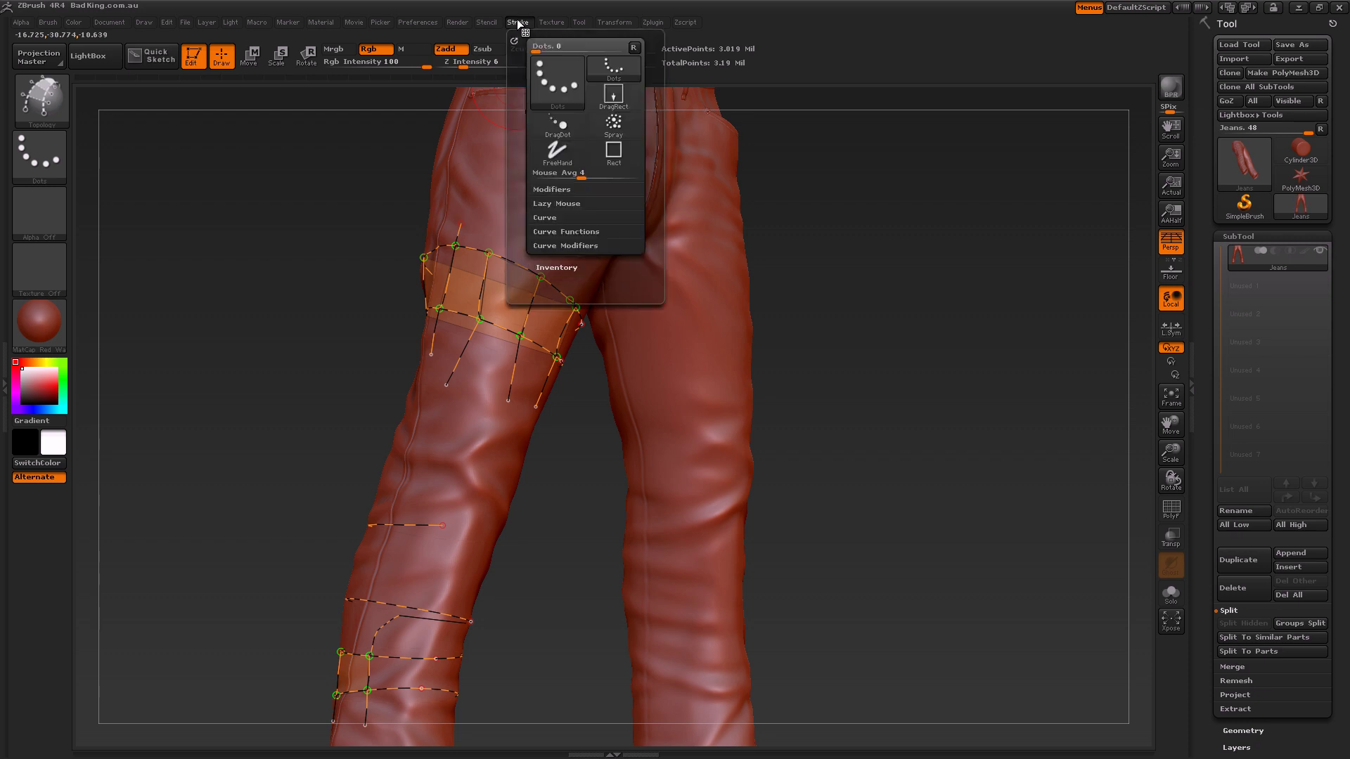
{"action": "left_click", "coordinate": [556, 203]}
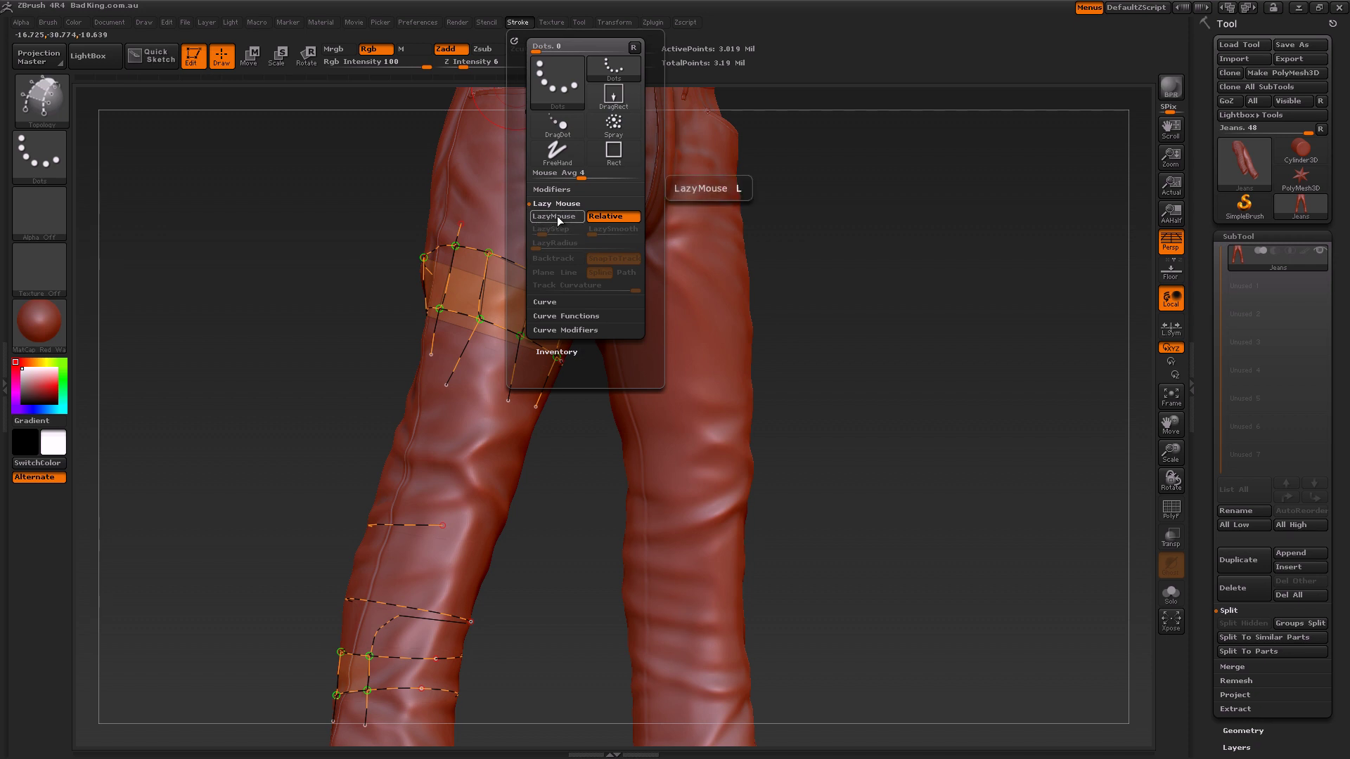
{"action": "left_click", "coordinate": [547, 215]}
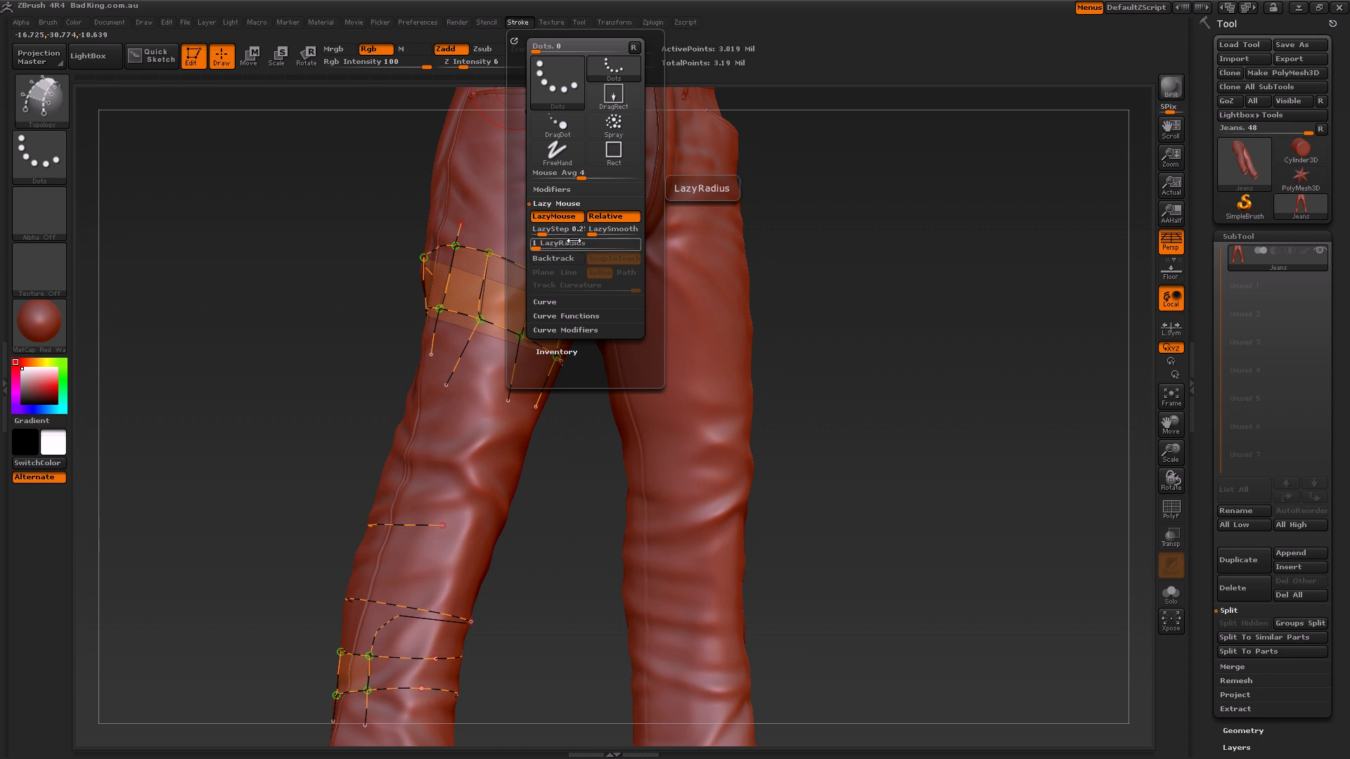
{"action": "left_click_drag", "start_coordinate": [892, 340], "coordinate": [898, 336]}
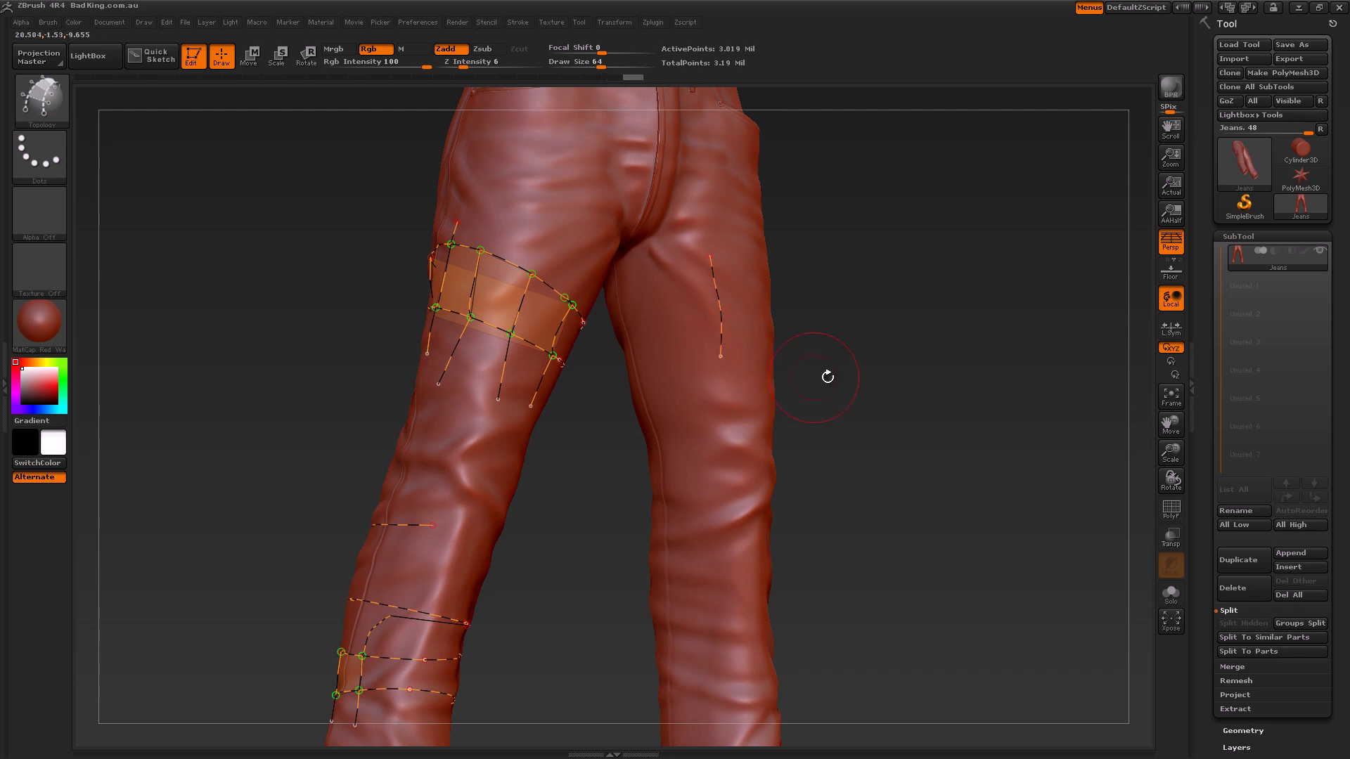
{"action": "left_click_drag", "start_coordinate": [671, 304], "coordinate": [678, 349]}
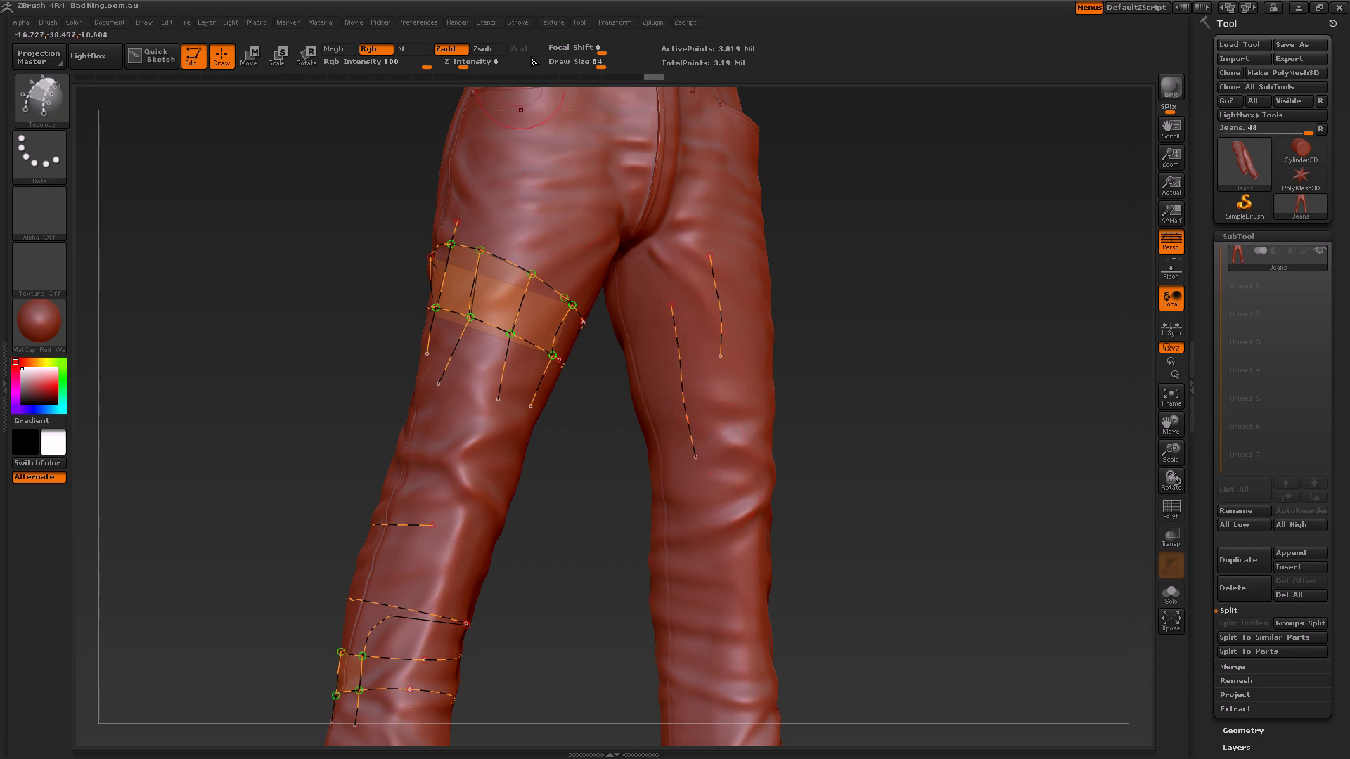
Raise the LazyRadius and draw long smooth curves down the other leg and across to the banded thigh
{"action": "left_click", "coordinate": [517, 22]}
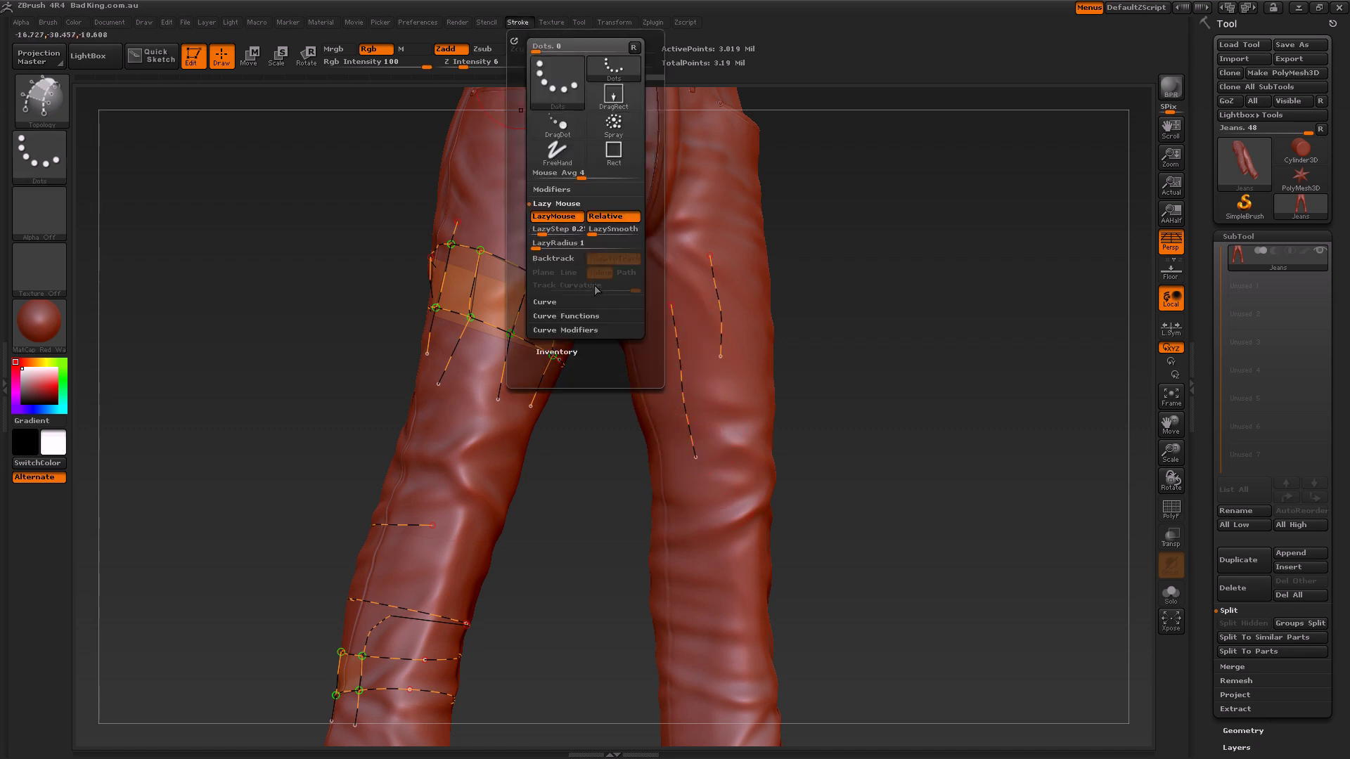
{"action": "left_click_drag", "start_coordinate": [550, 249], "coordinate": [583, 243]}
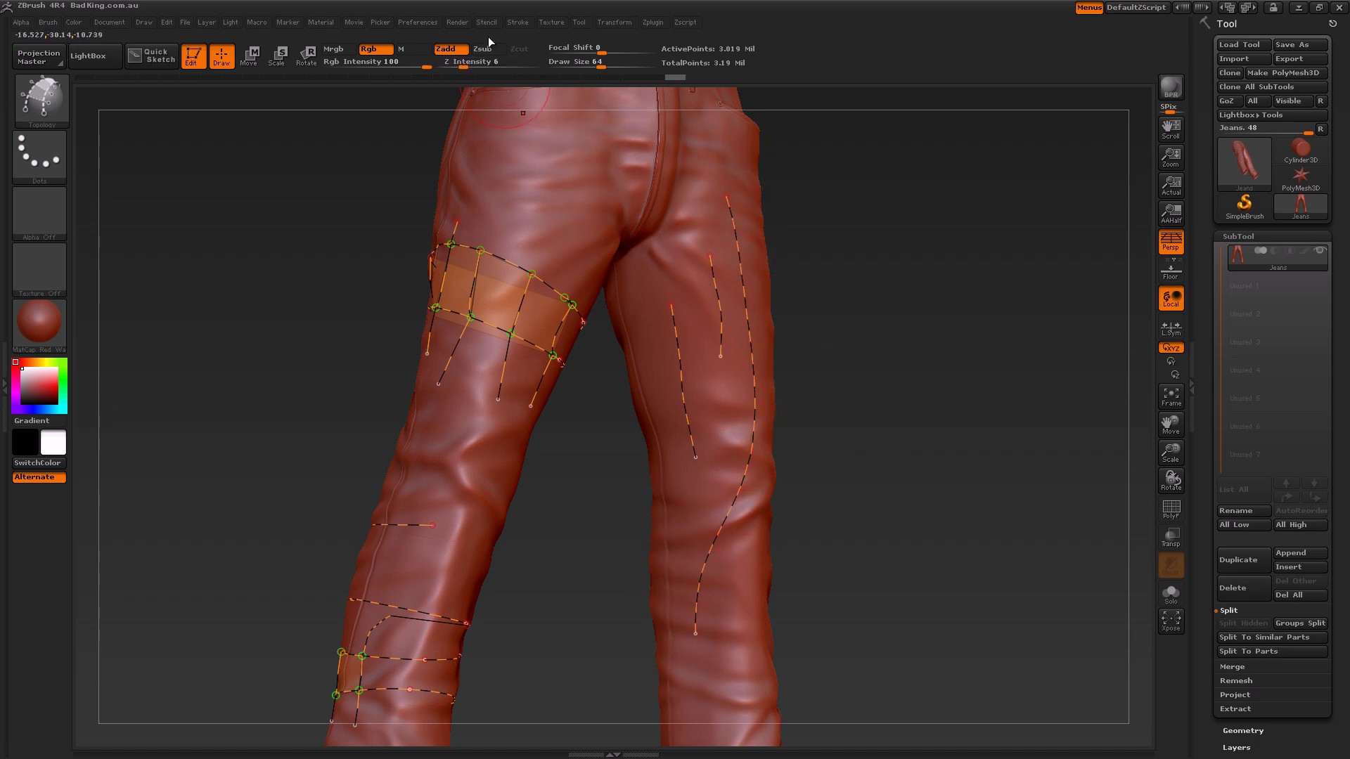
{"action": "left_click", "coordinate": [519, 23]}
{"action": "mouse_move", "coordinate": [588, 240]}
{"action": "left_mouse_down"}
{"action": "mouse_move", "coordinate": [488, 315]}
{"action": "mouse_move", "coordinate": [415, 443]}
{"action": "left_mouse_up"}
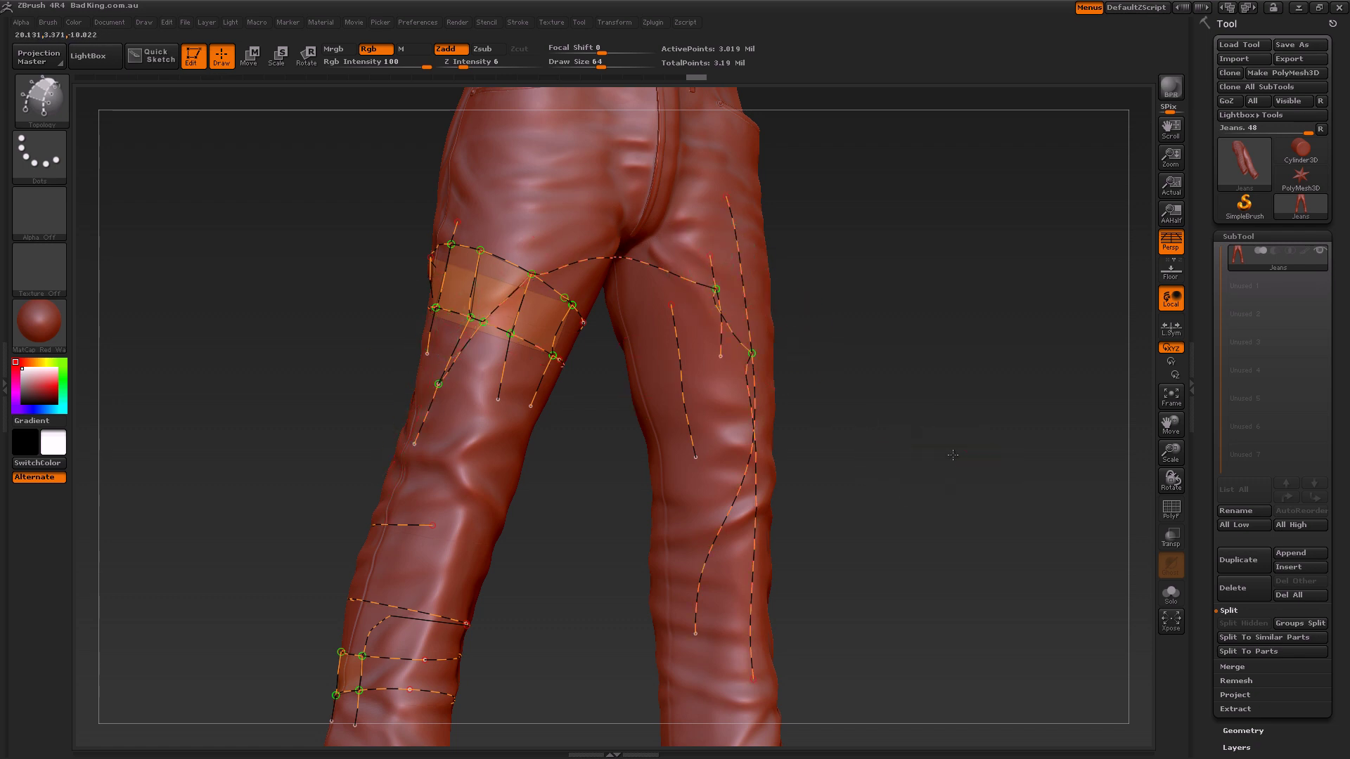
{"action": "left_click_drag", "start_coordinate": [928, 461], "coordinate": [958, 378]}
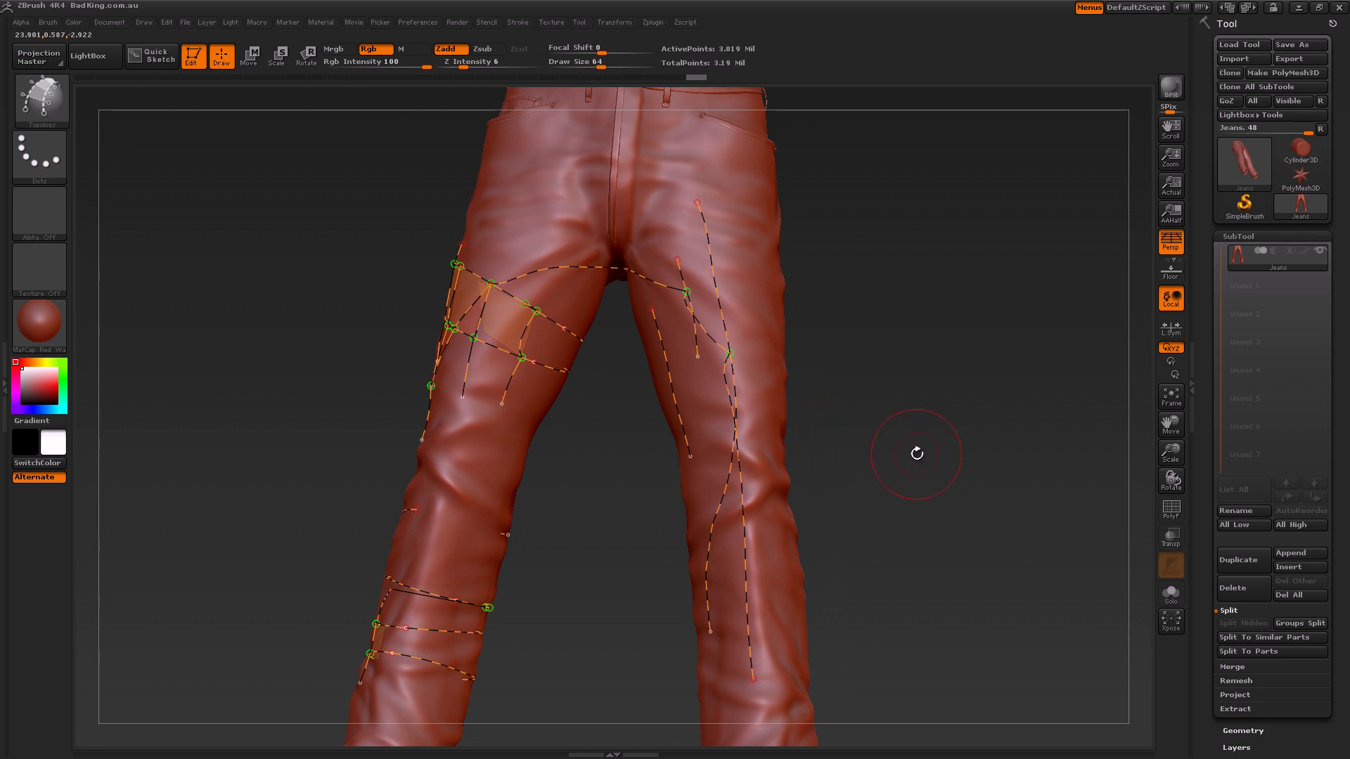
{"action": "left_click_drag", "start_coordinate": [913, 431], "coordinate": [921, 433]}
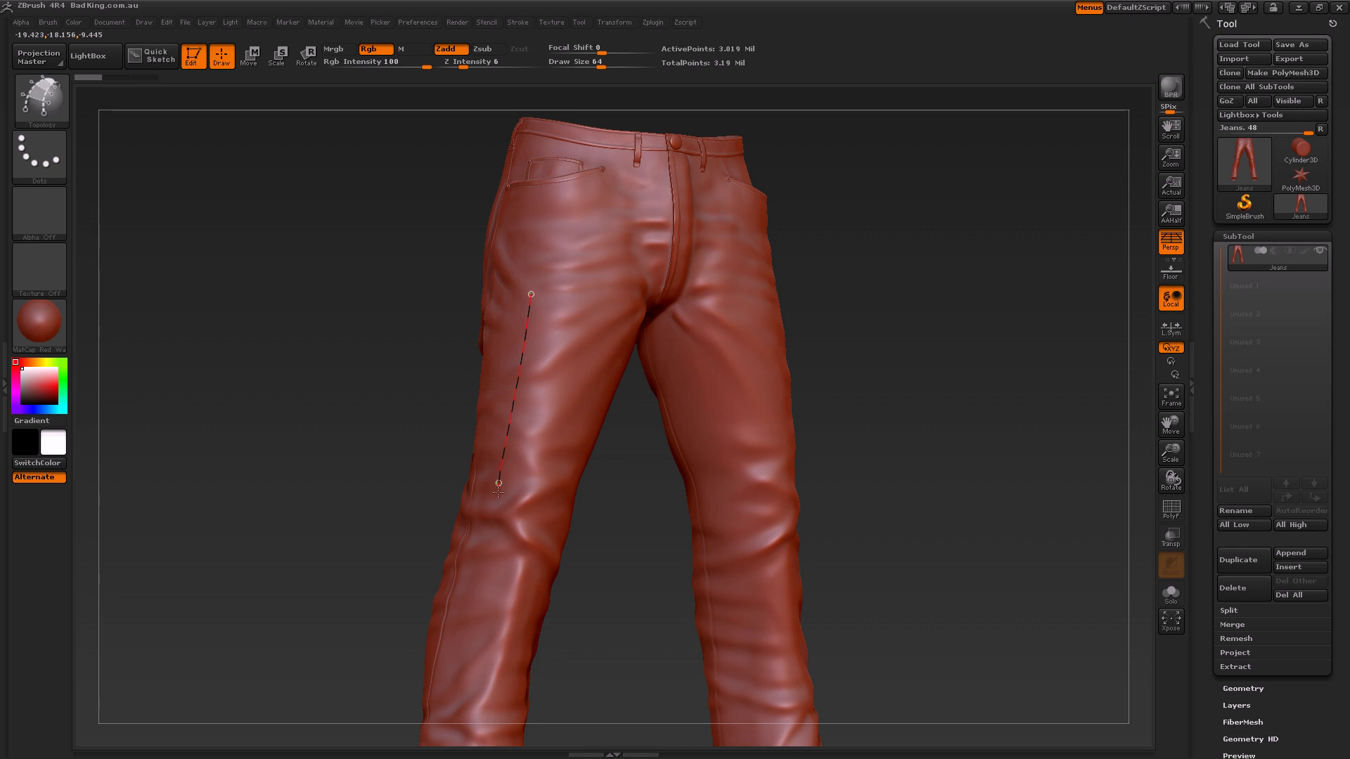
Draw two lengthwise curves and three crossing curves on the thigh to form a patch of two stacked faces
{"action": "left_click_drag", "start_coordinate": [498, 492], "coordinate": [497, 506]}
{"action": "left_click_drag", "start_coordinate": [562, 300], "coordinate": [531, 491]}
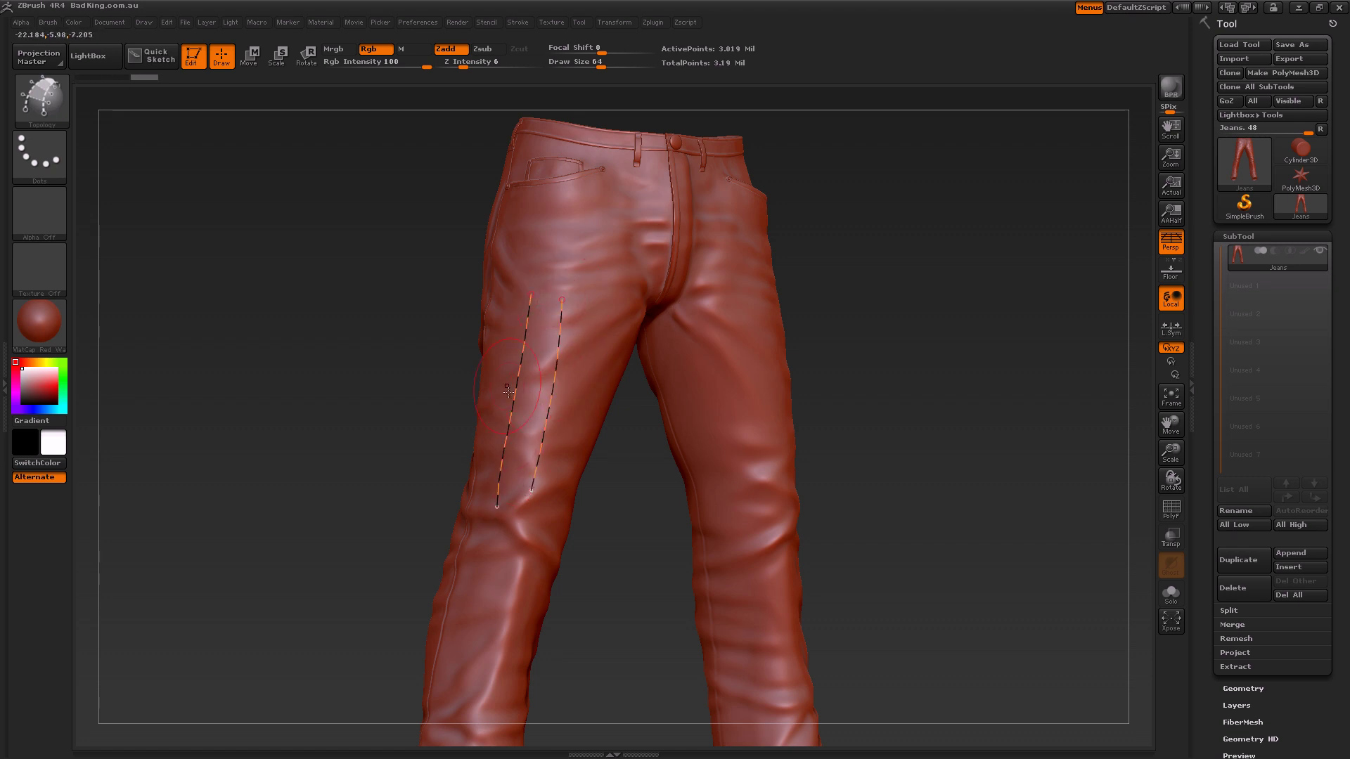
{"action": "left_click_drag", "start_coordinate": [490, 338], "coordinate": [558, 346]}
{"action": "left_click_drag", "start_coordinate": [496, 380], "coordinate": [597, 387]}
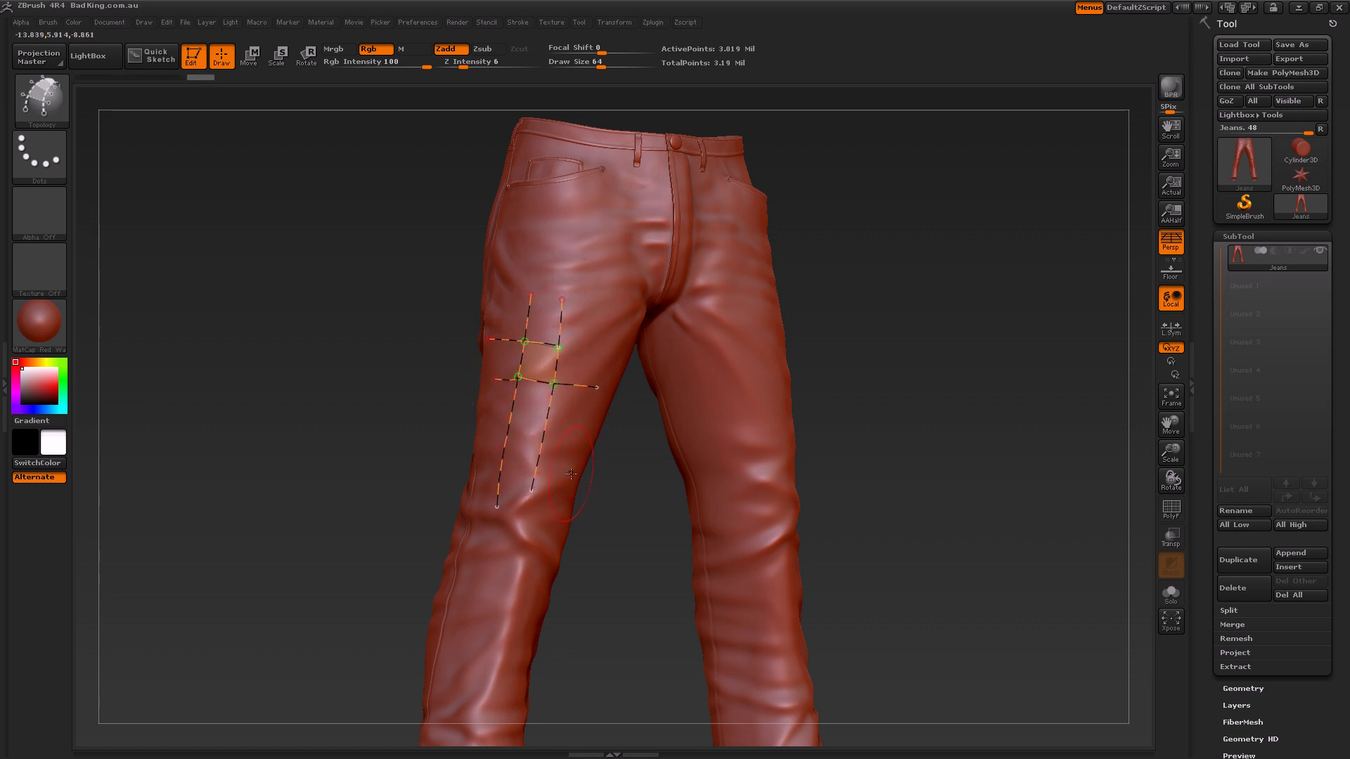
{"action": "left_click_drag", "start_coordinate": [494, 406], "coordinate": [584, 432]}
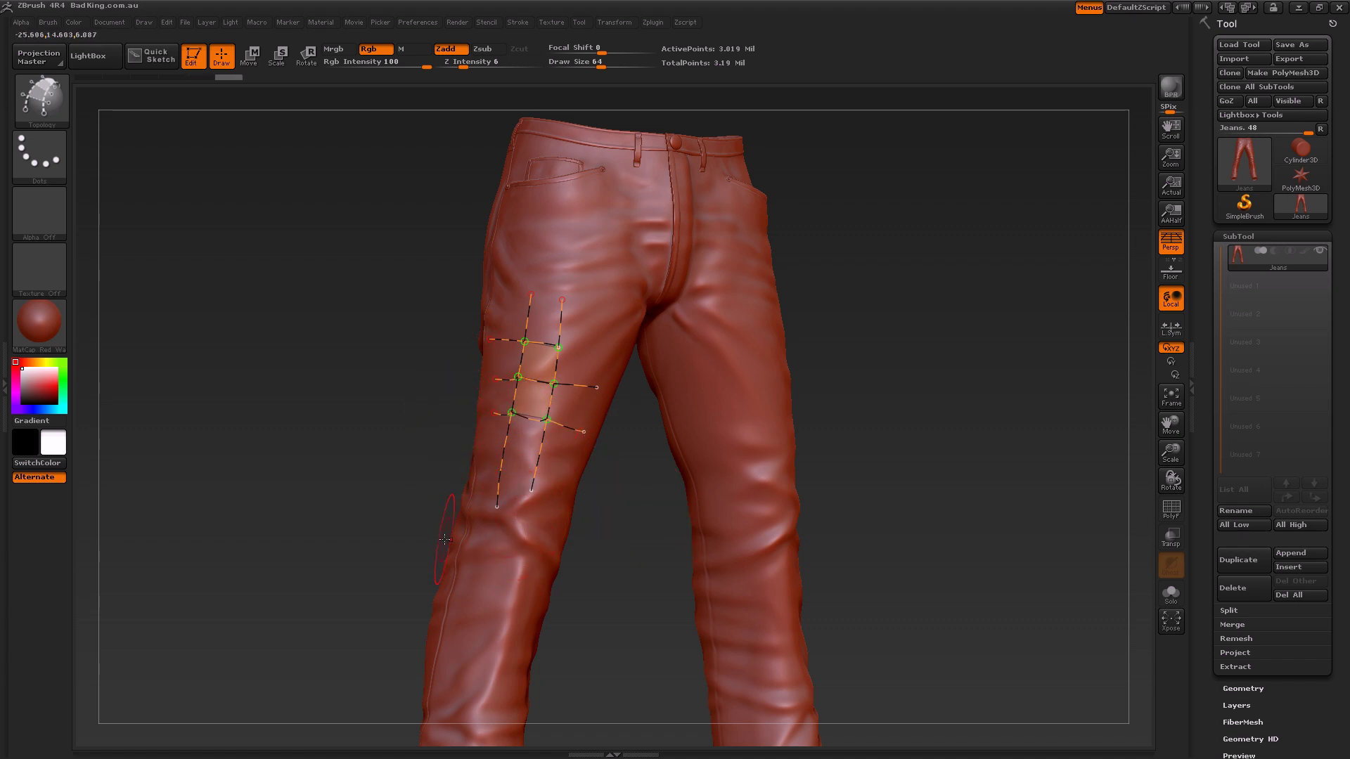
Activate symmetry and generate the patch geometry from the curves on both thighs
{"action": "left_click", "coordinate": [609, 22]}
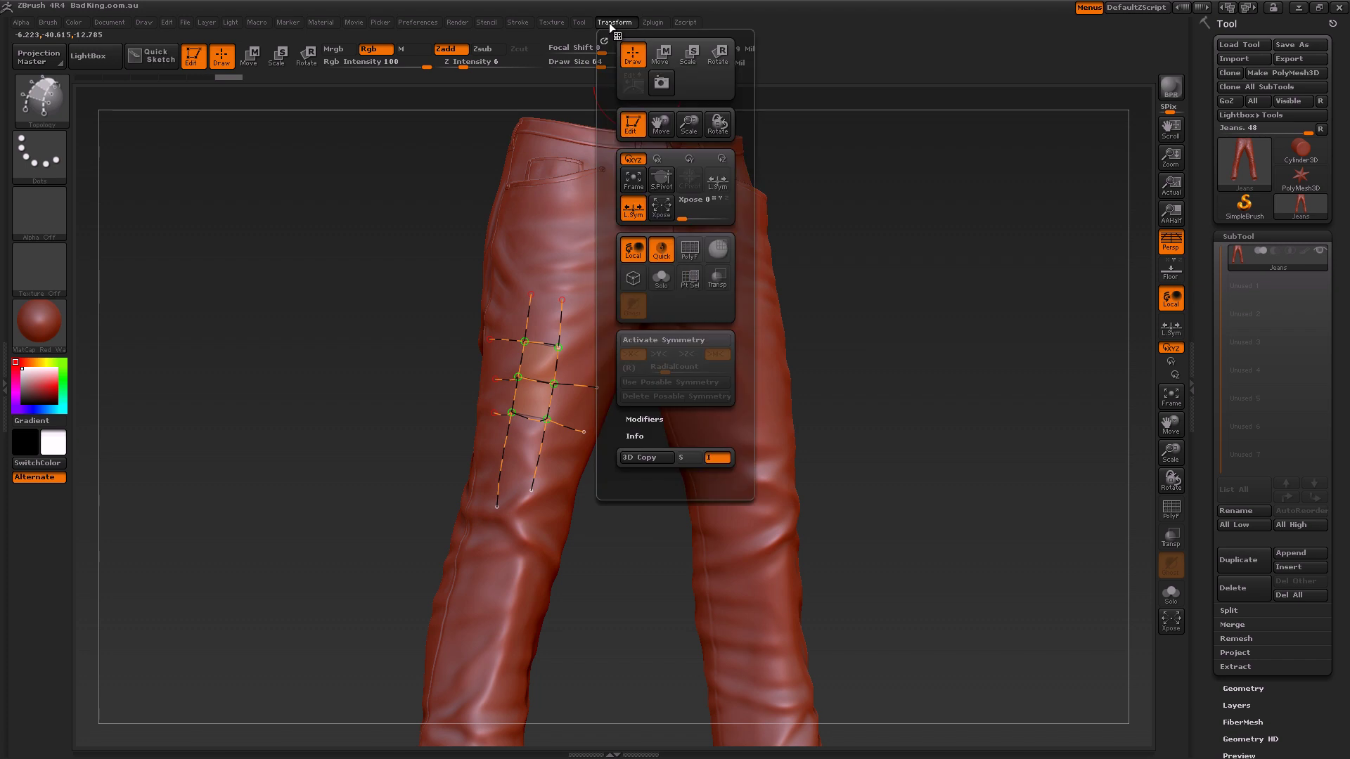
{"action": "left_click", "coordinate": [636, 341]}
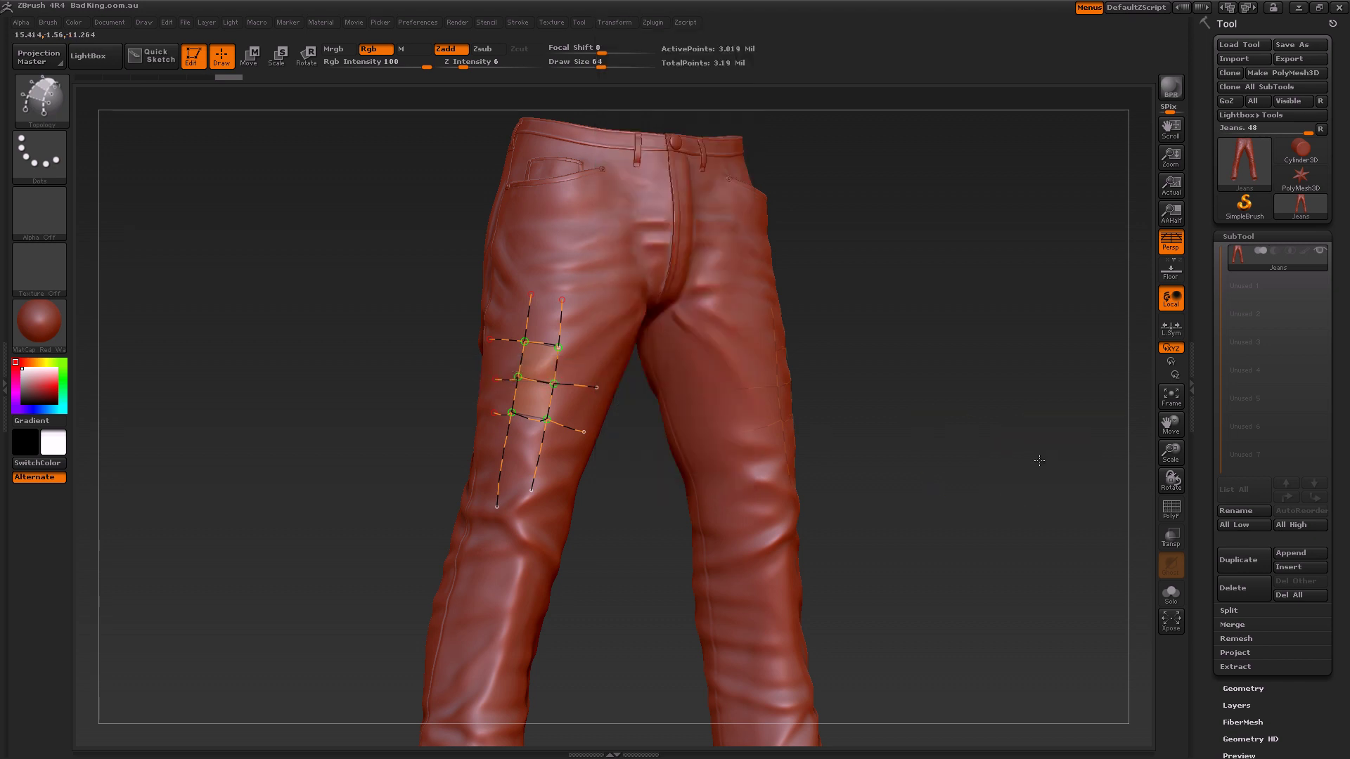
{"action": "left_click_drag", "start_coordinate": [1041, 461], "coordinate": [973, 449]}
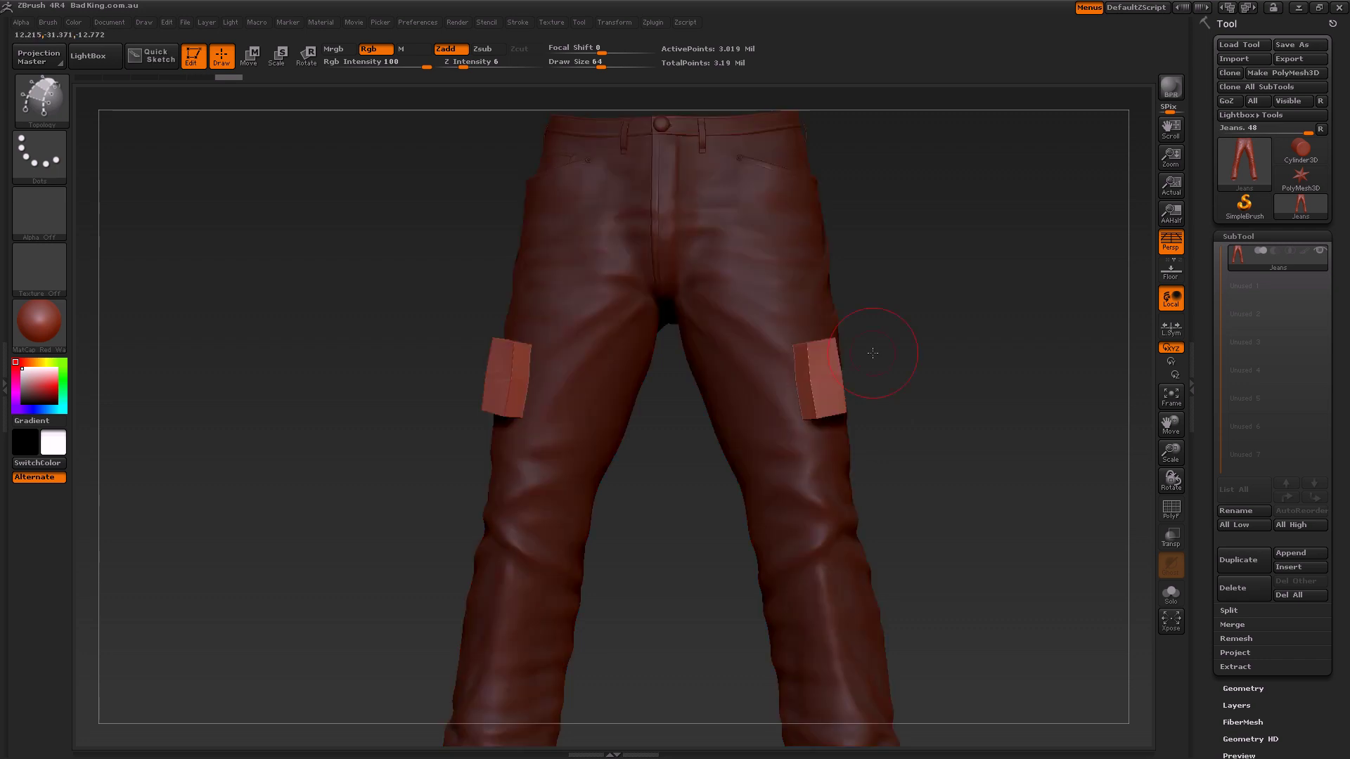
{"action": "left_click_drag", "start_coordinate": [971, 356], "coordinate": [994, 361]}
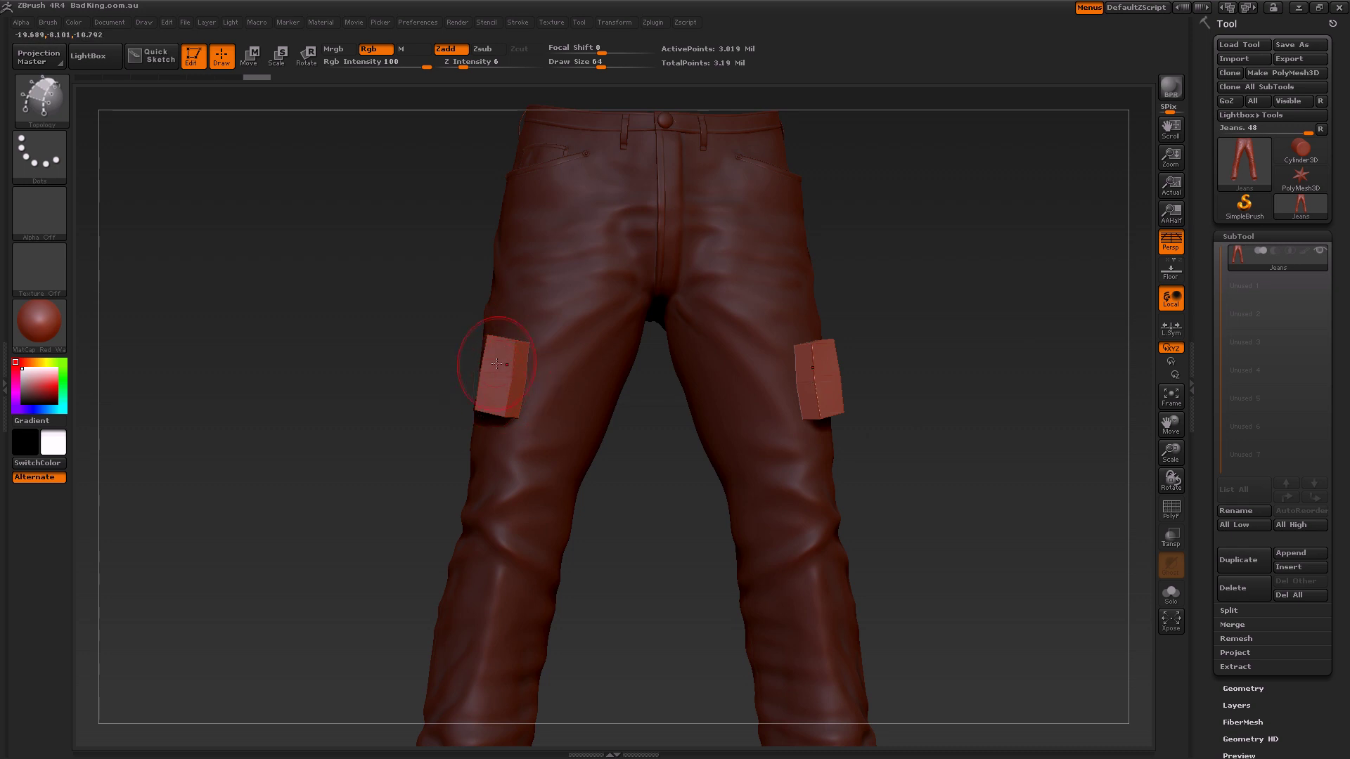
{"action": "mouse_move", "coordinate": [985, 511]}
{"action": "left_mouse_down"}
{"action": "mouse_move", "coordinate": [937, 426]}
{"action": "mouse_move", "coordinate": [989, 456]}
{"action": "left_mouse_up"}
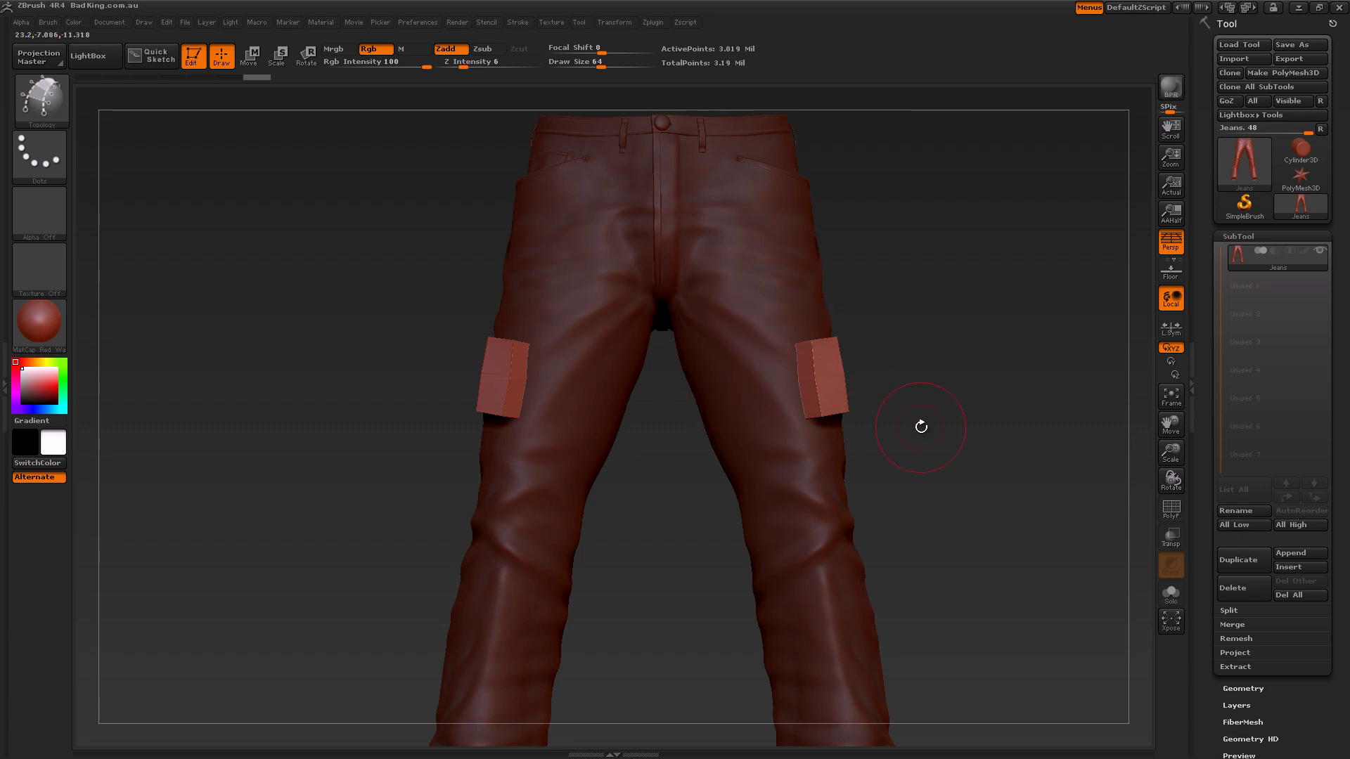
Undo the generation of the mirrored thigh patches to return to the topology curves
{"action": "key", "text": "ctrl"}
{"action": "key", "text": "ctrl+z"}
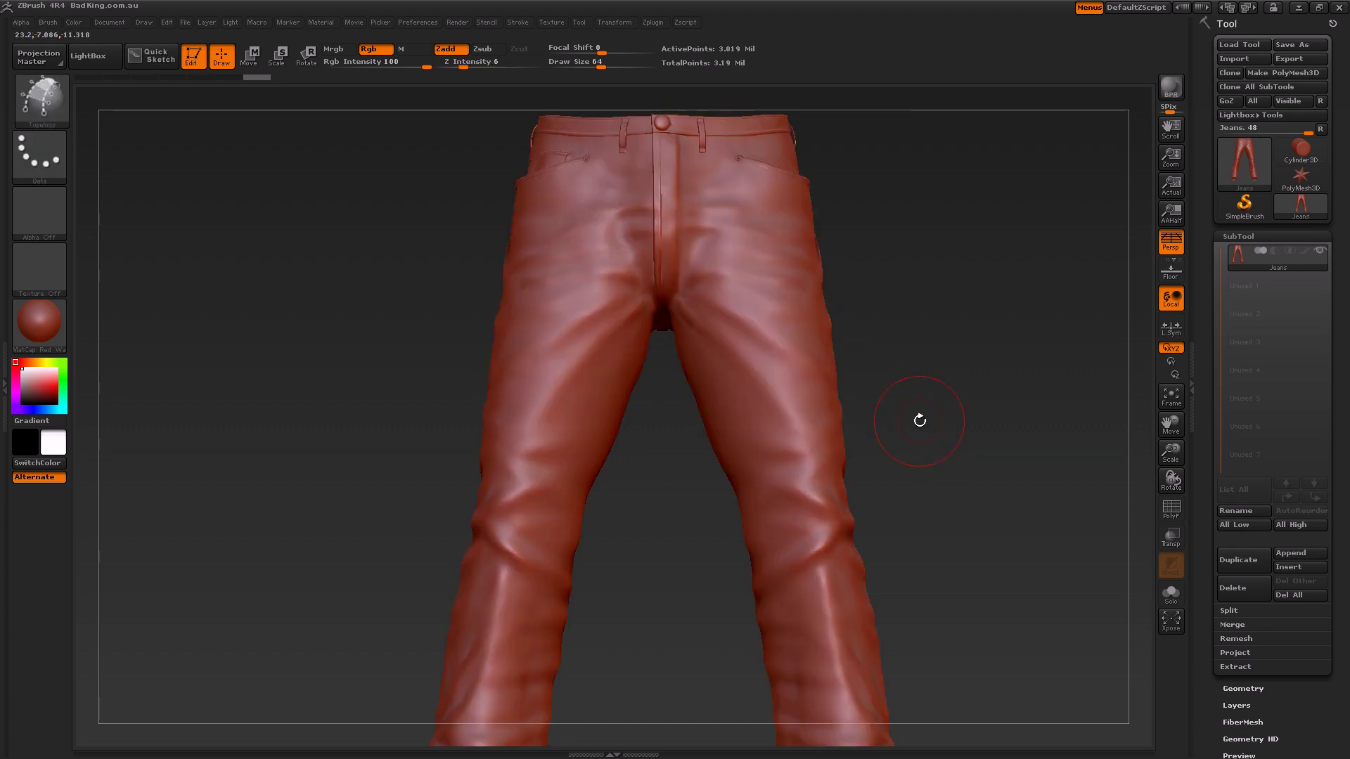
{"action": "left_click_drag", "start_coordinate": [948, 446], "coordinate": [967, 452]}
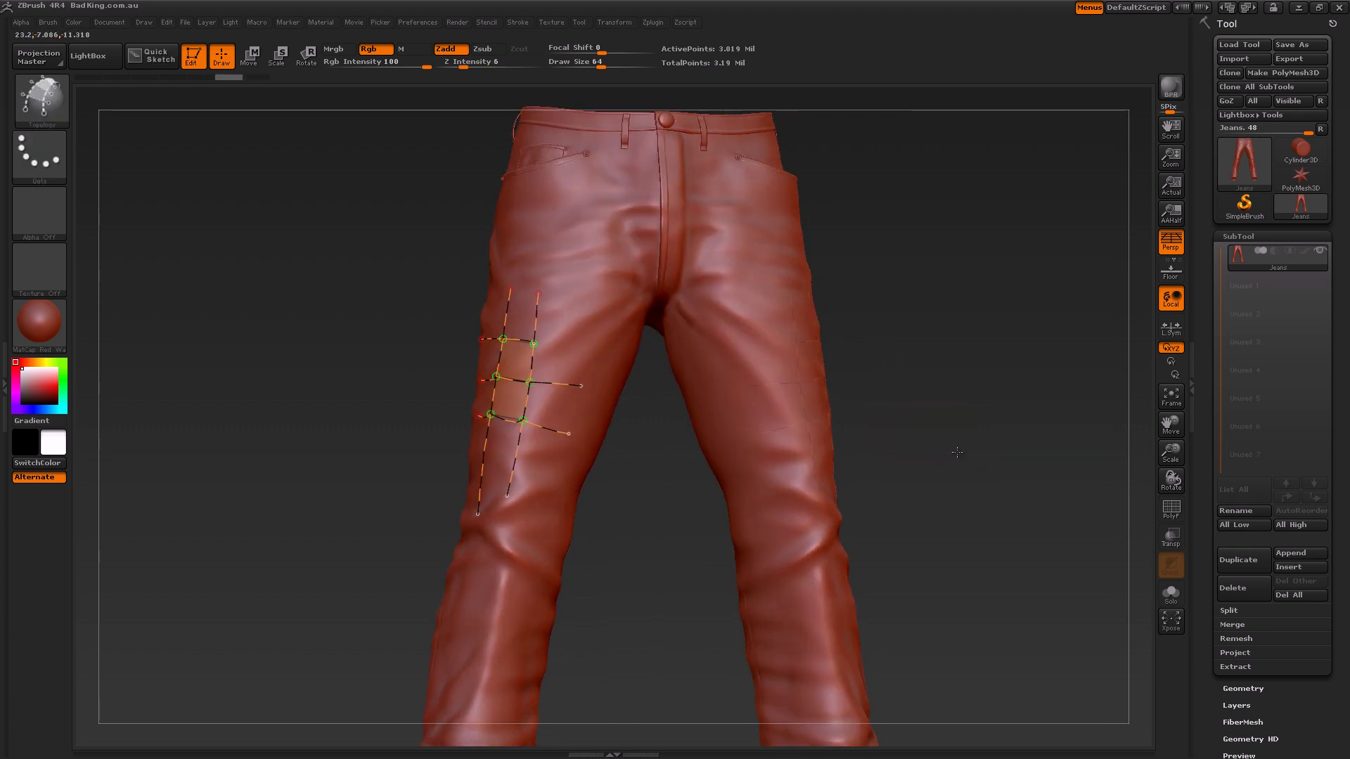
Turn on radial symmetry and generate the patch geometry repeated around the jeans
{"action": "left_click", "coordinate": [613, 22]}
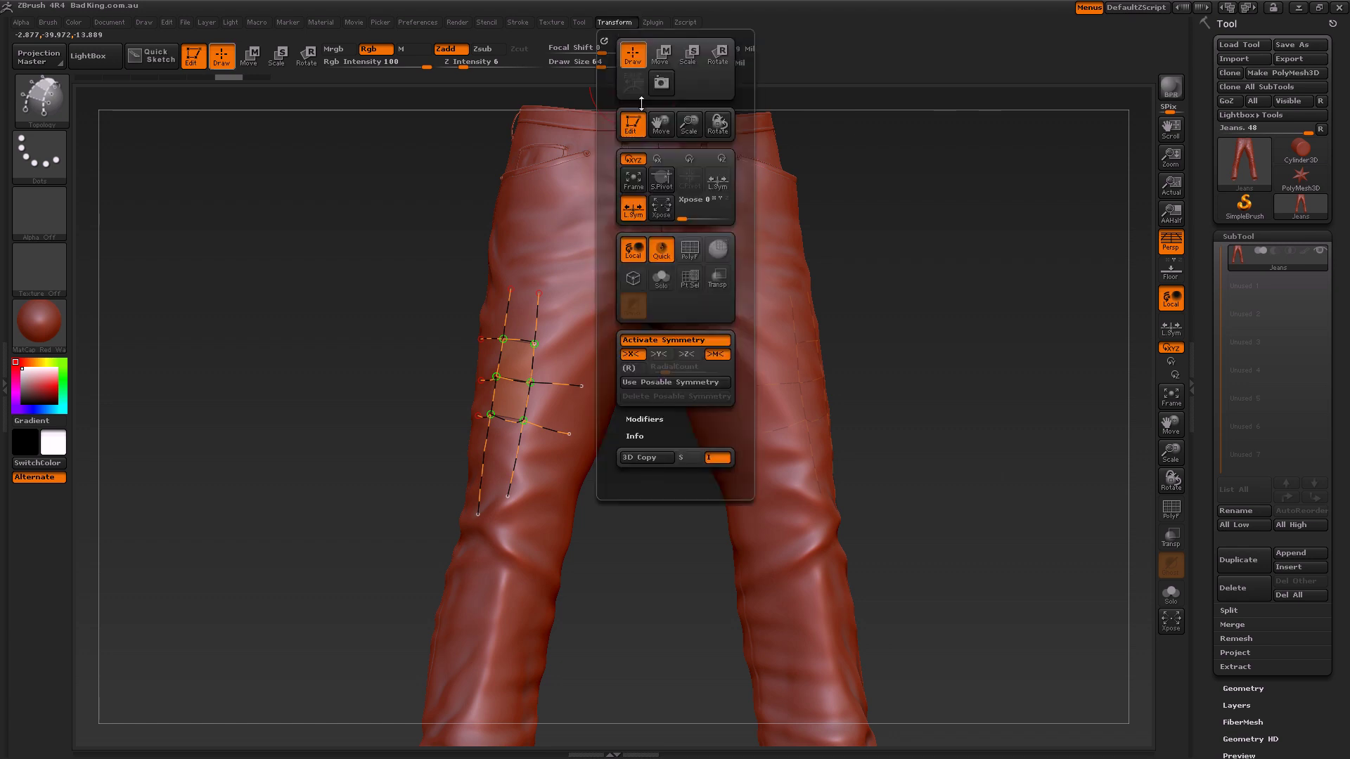
{"action": "left_click", "coordinate": [630, 370]}
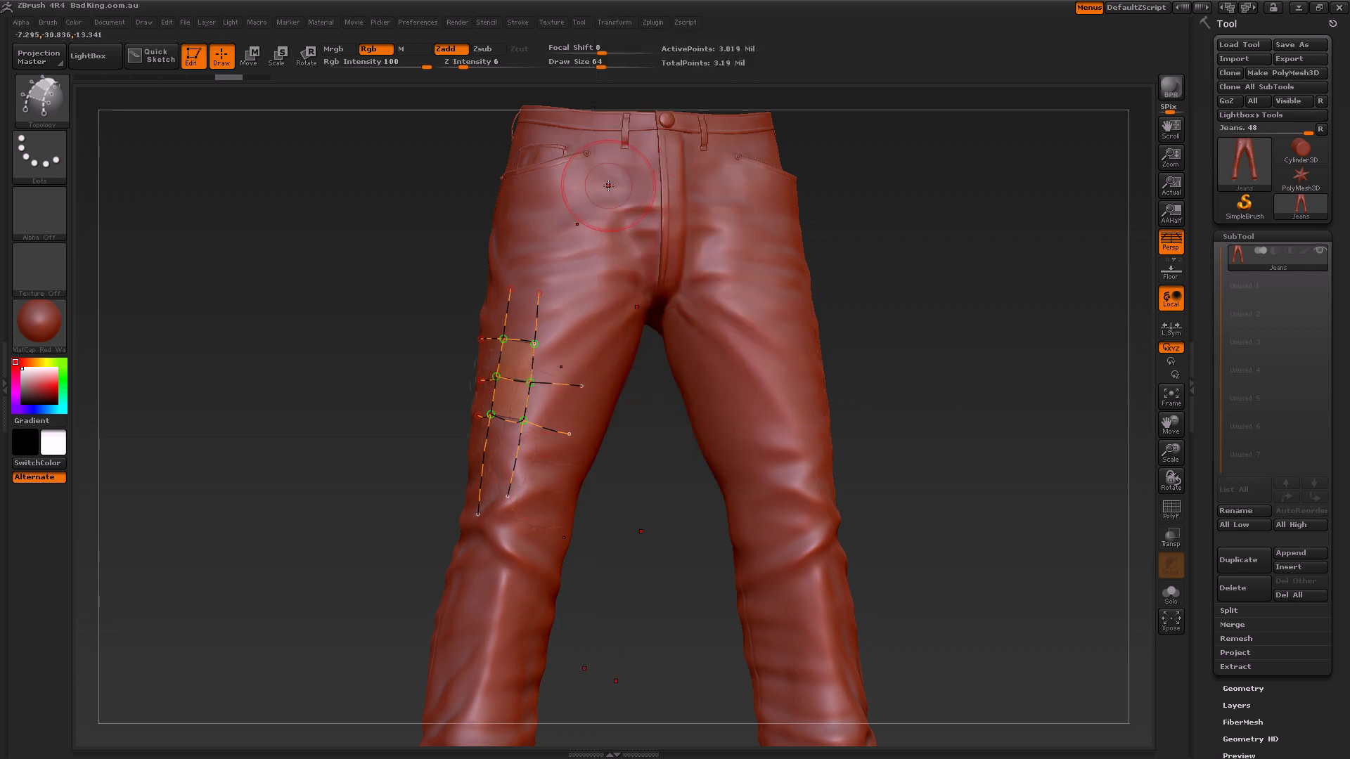
{"action": "left_click_drag", "start_coordinate": [928, 350], "coordinate": [975, 347]}
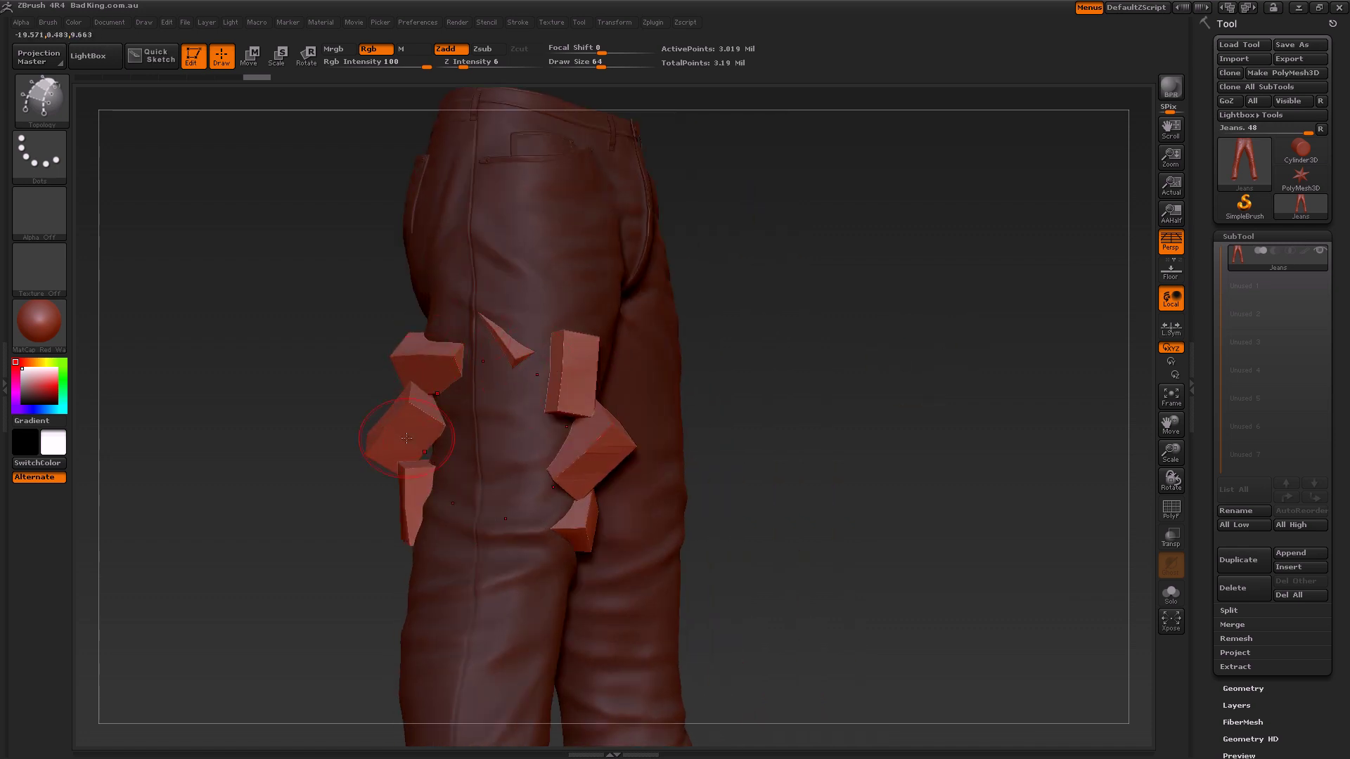